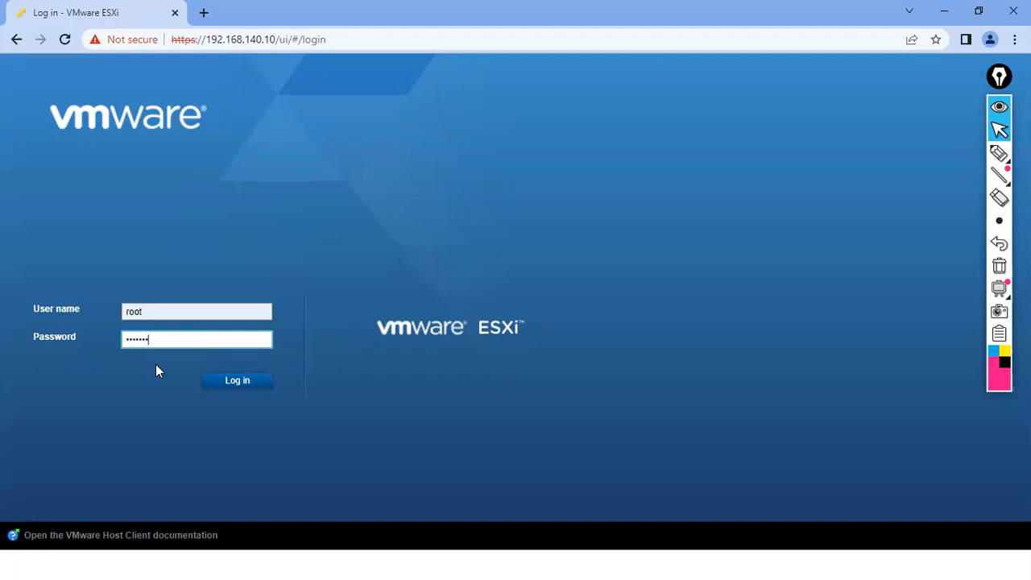
Submit the host login, then select Windows Server - 1 under Virtual Machines in the Navigator
{"action": "key", "text": "Return"}
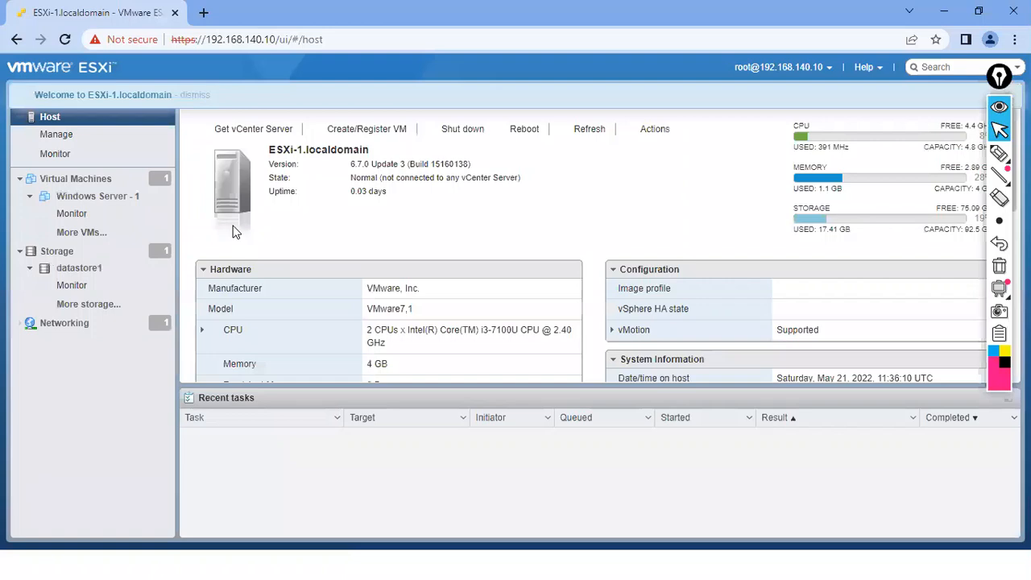
{"action": "left_click", "coordinate": [109, 202]}
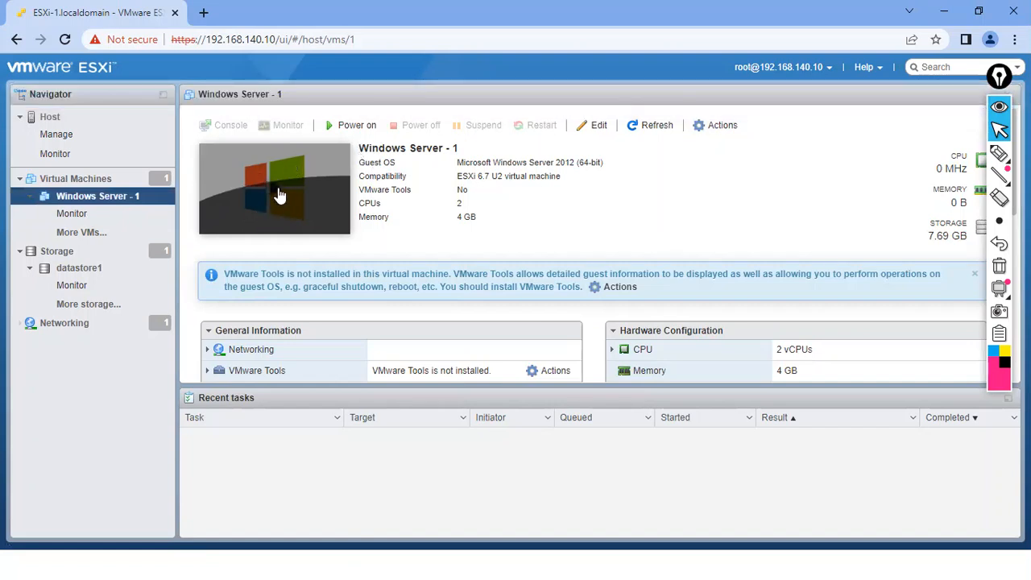
Power on Windows Server - 1 and dismiss the browser console window that appears
{"action": "left_click", "coordinate": [278, 193]}
{"action": "left_click", "coordinate": [272, 200]}
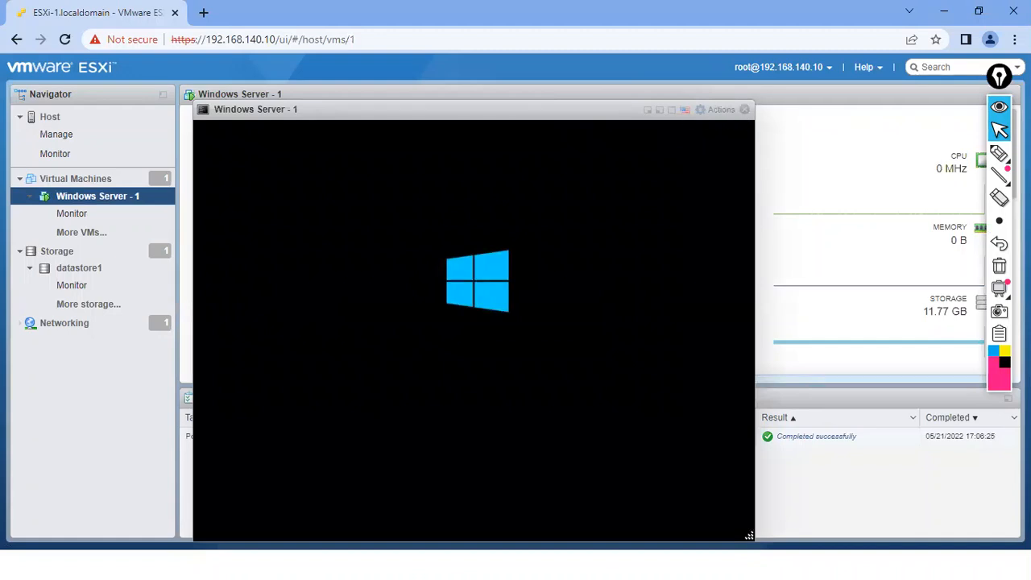
{"action": "left_click_drag", "start_coordinate": [593, 115], "coordinate": [580, 44]}
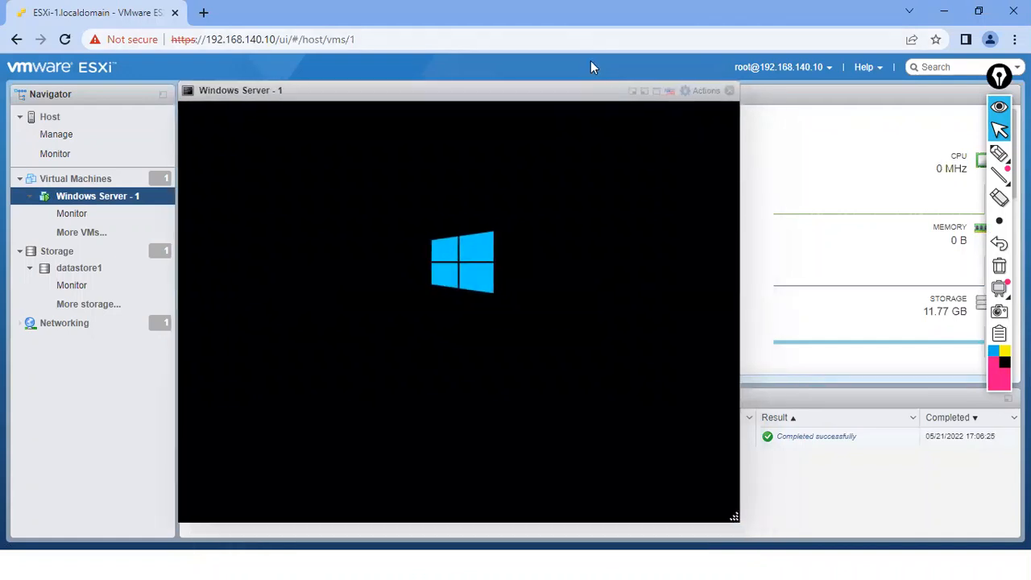
{"action": "left_click", "coordinate": [729, 91]}
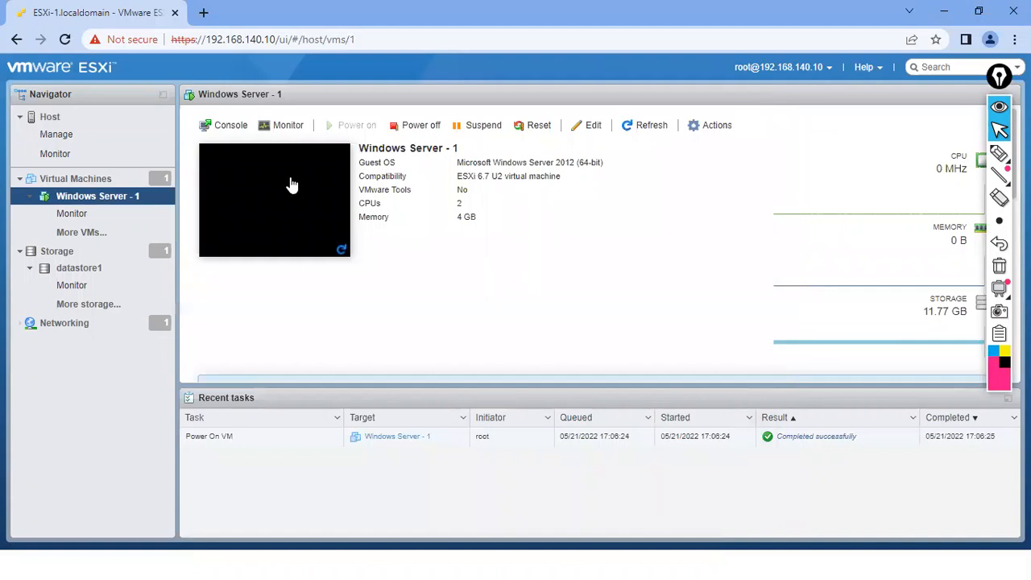
Choose Console > Launch remote console and let the browser open VMware Remote Console
{"action": "left_click", "coordinate": [231, 125]}
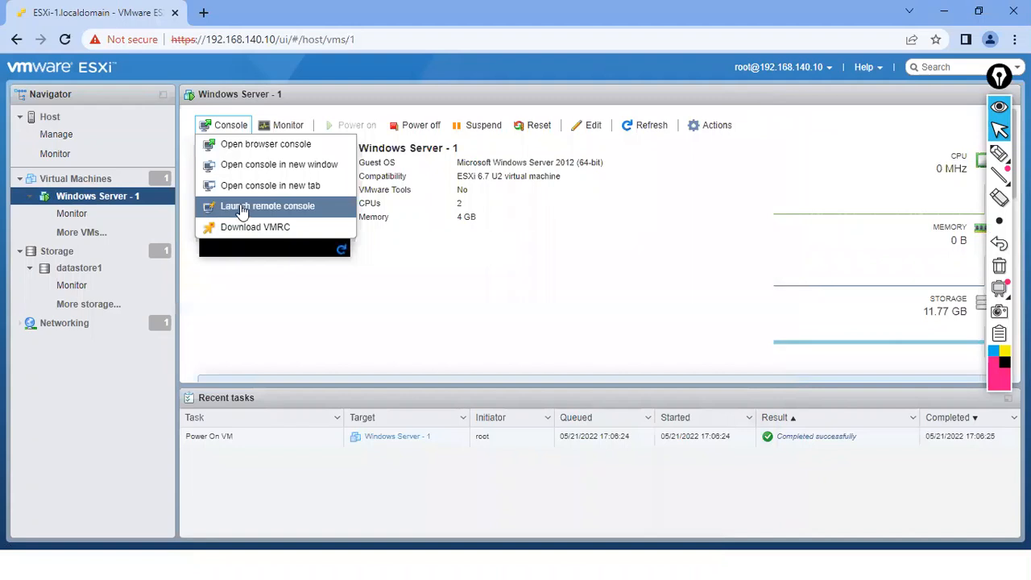
{"action": "left_click", "coordinate": [240, 209]}
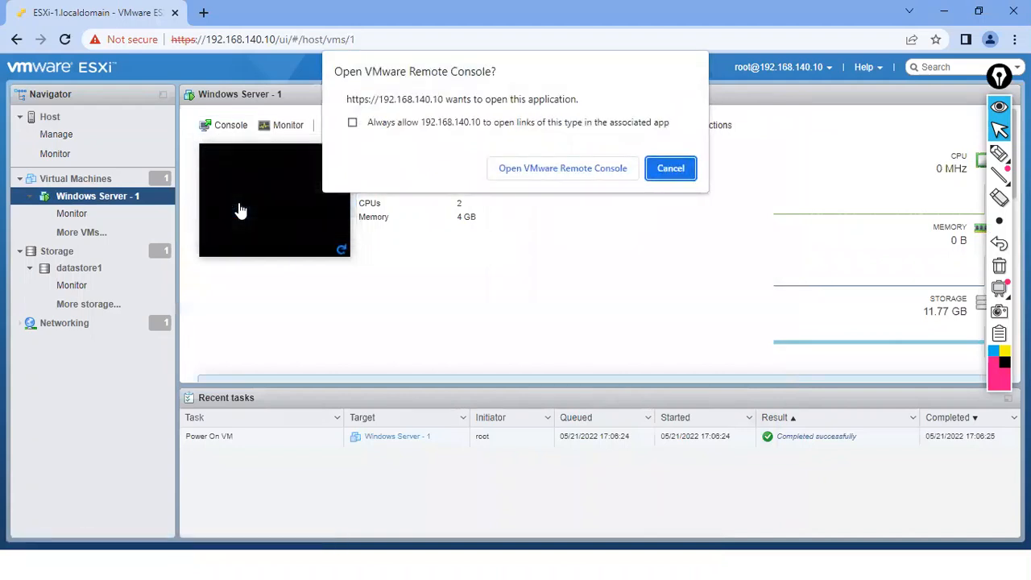
{"action": "left_click", "coordinate": [534, 167]}
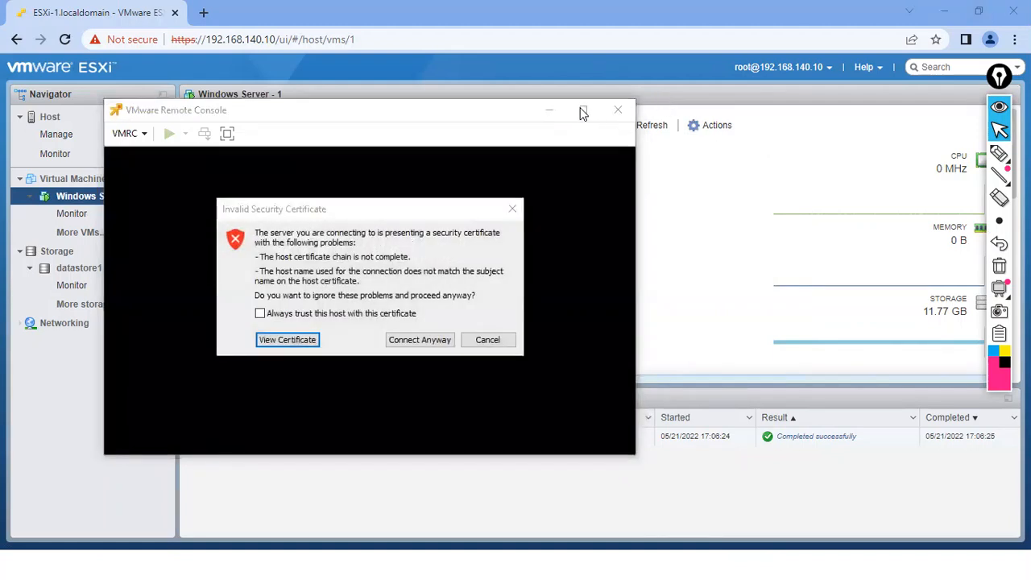
Connect anyway past the certificate warning, maximize the VMRC window, and give the VM input focus
{"action": "left_click", "coordinate": [419, 339]}
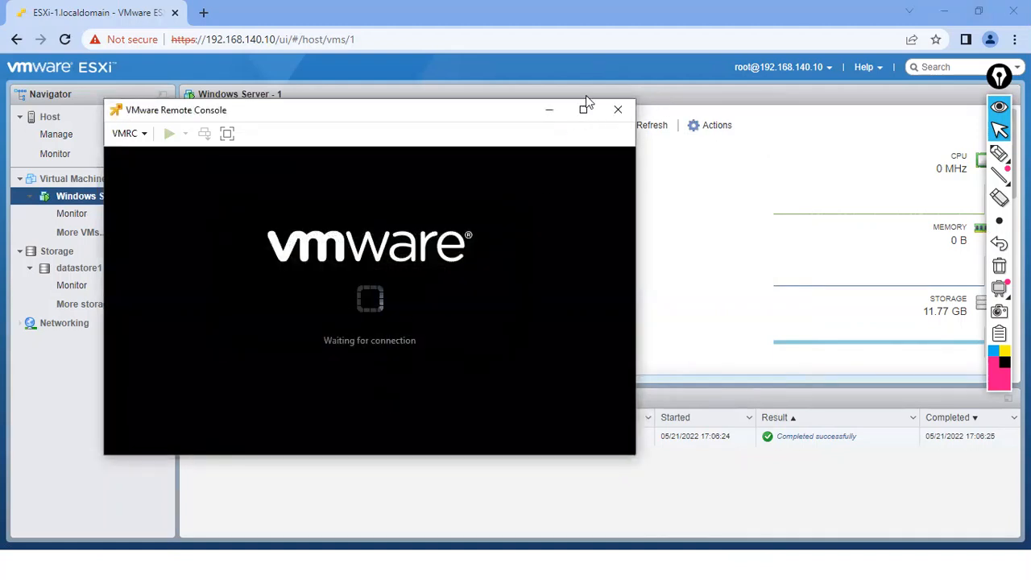
{"action": "left_click", "coordinate": [586, 110]}
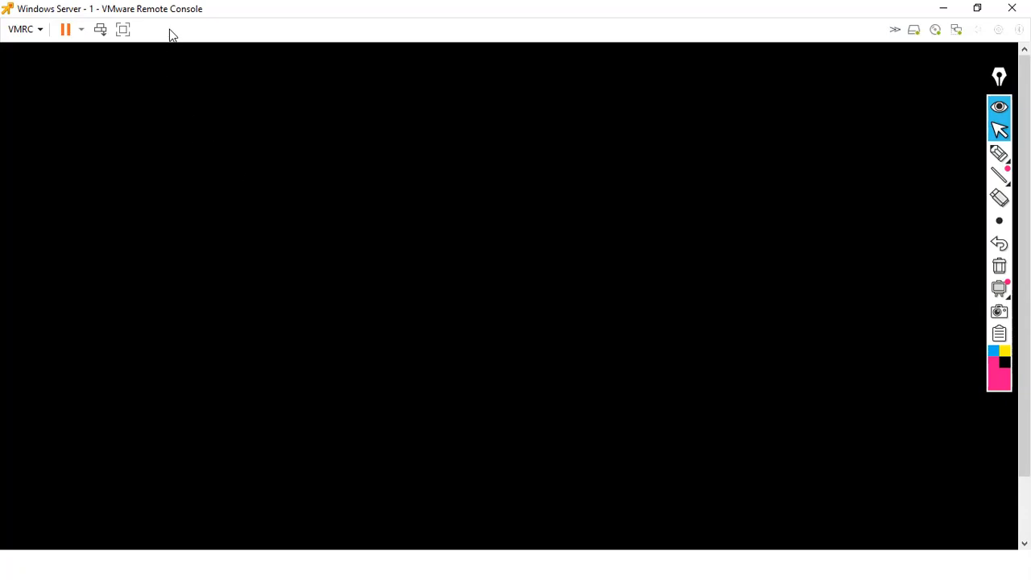
{"action": "left_click", "coordinate": [220, 199]}
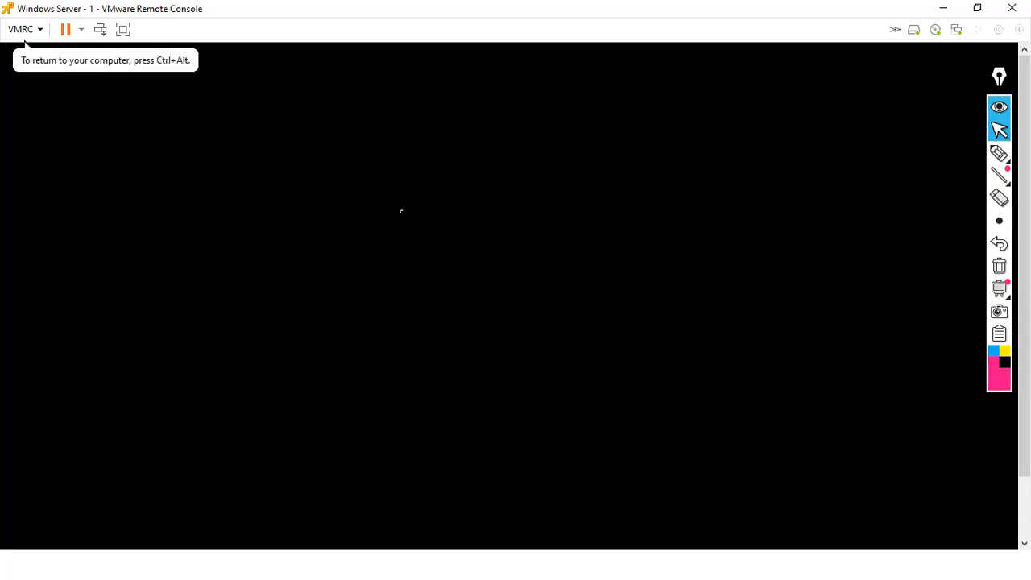
{"action": "left_click_drag", "start_coordinate": [1000, 81], "coordinate": [983, 81]}
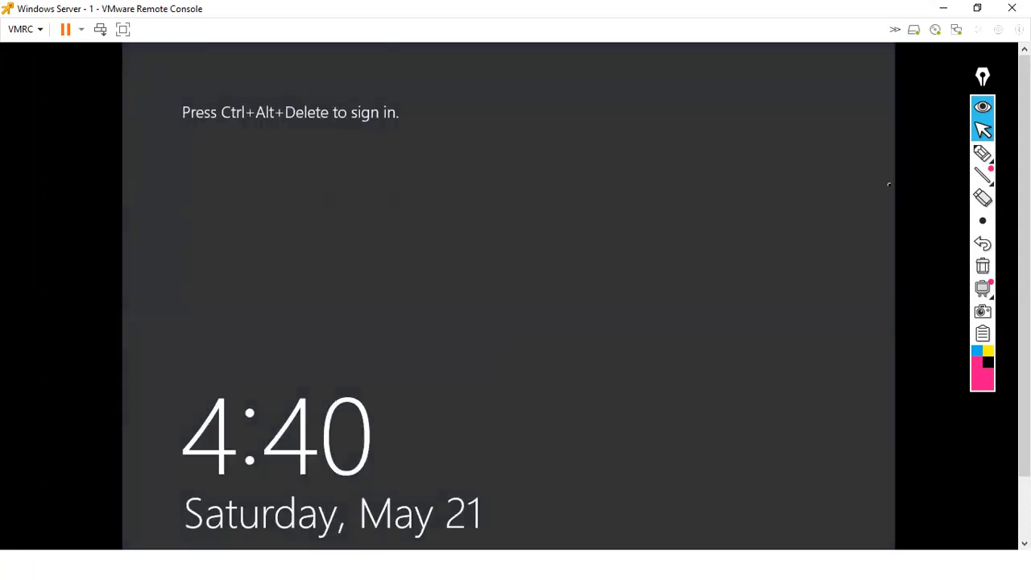
Send Ctrl+Alt+Del and sign in as Administrator, retrying the password with Caps Lock off
{"action": "left_click", "coordinate": [982, 175]}
{"action": "left_click", "coordinate": [99, 32]}
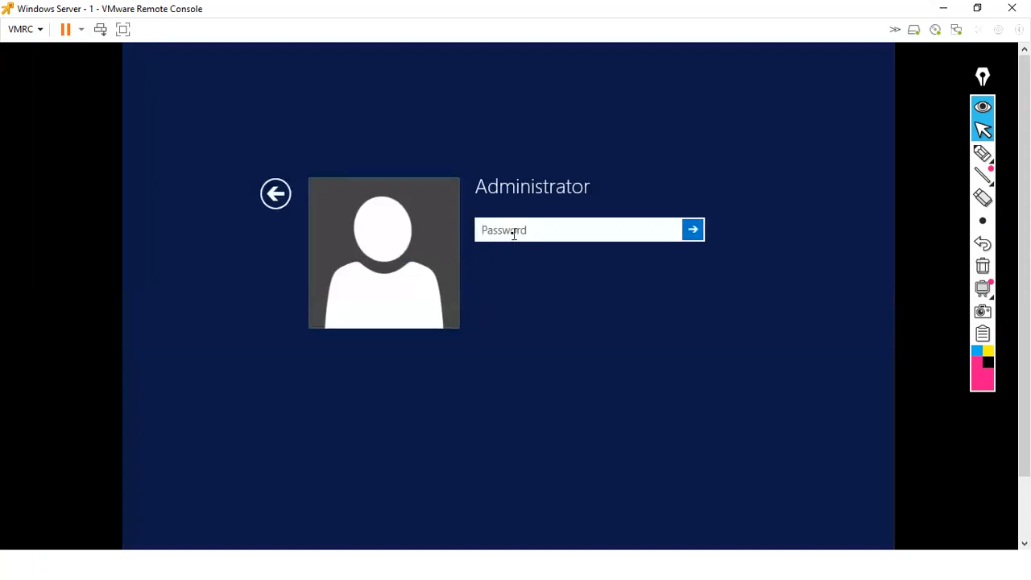
{"action": "type", "text": "•••••••"}
{"action": "key", "text": "Return"}
{"action": "left_click", "coordinate": [523, 263]}
{"action": "key", "text": "Caps_Lock"}
{"action": "type", "text": "••"}
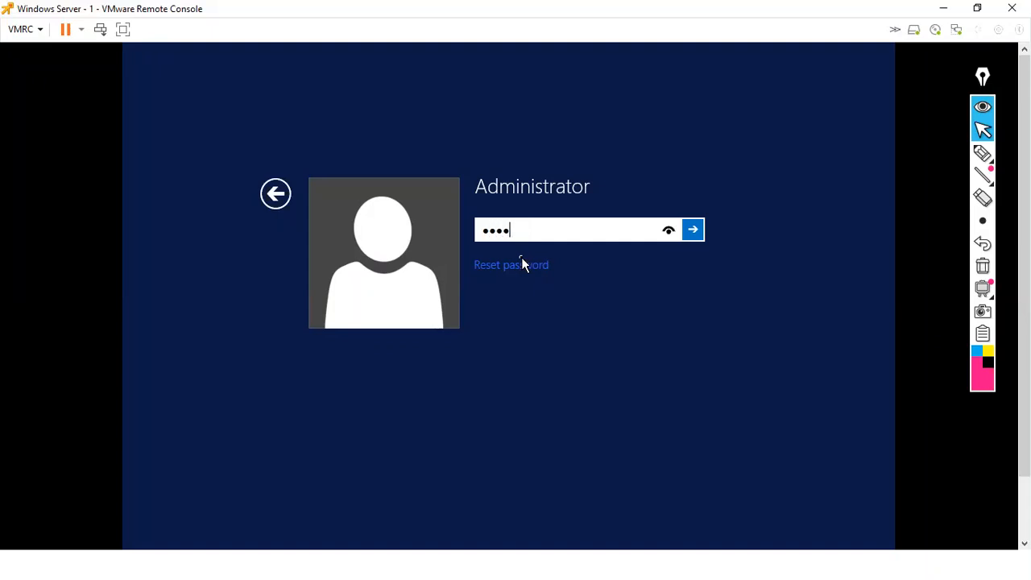
{"action": "left_click", "coordinate": [693, 230]}
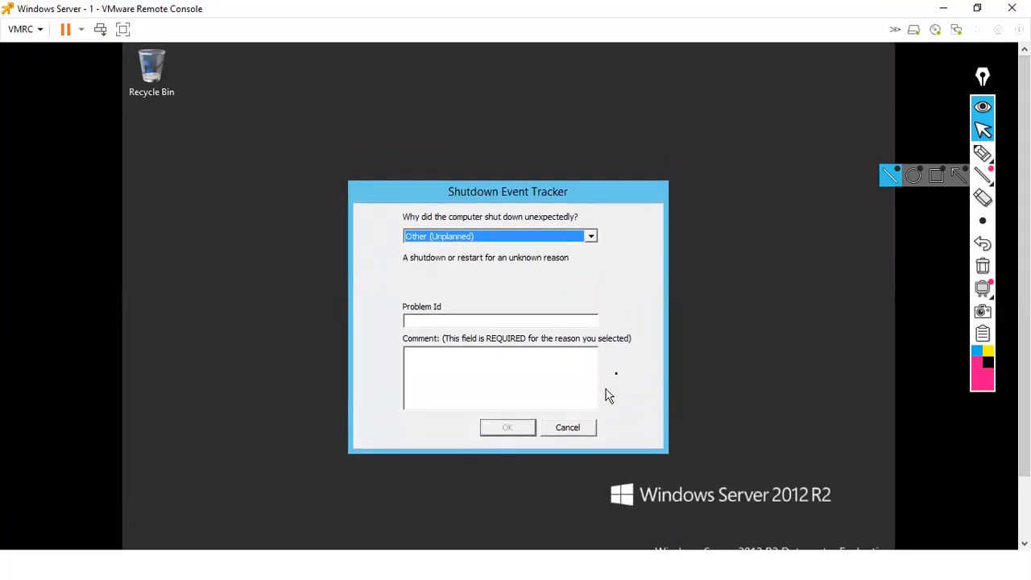
Cancel the Shutdown Event Tracker dialog
{"action": "left_click", "coordinate": [555, 389]}
{"action": "left_click", "coordinate": [563, 427]}
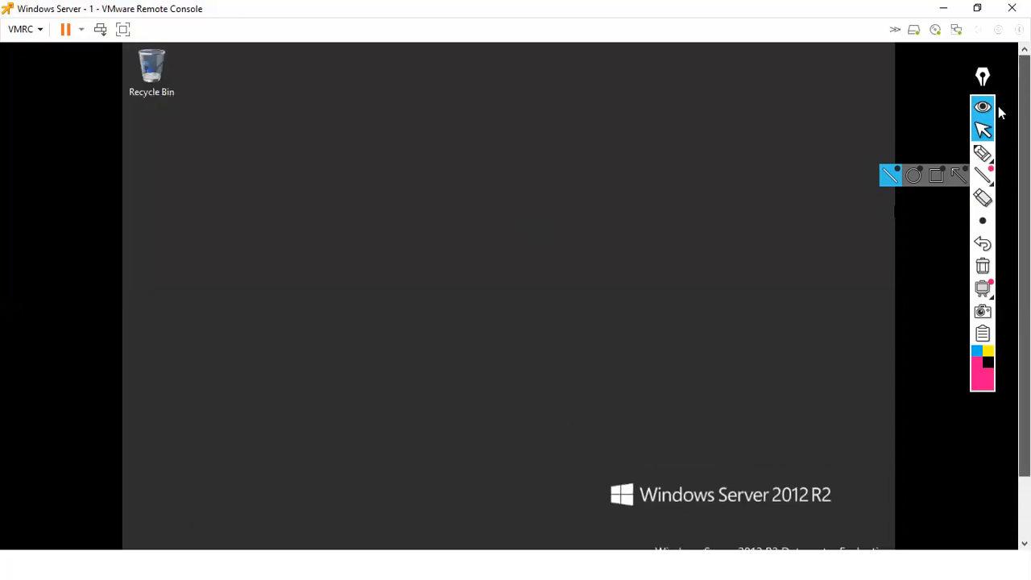
{"action": "left_click", "coordinate": [984, 153]}
Let Server Manager finish opening, then minimize it to reveal the desktop
{"action": "mouse_move", "coordinate": [125, 42]}
{"action": "left_mouse_down"}
{"action": "mouse_move", "coordinate": [117, 341]}
{"action": "mouse_move", "coordinate": [132, 577]}
{"action": "left_mouse_up"}
{"action": "mouse_move", "coordinate": [905, 42]}
{"action": "left_mouse_down"}
{"action": "mouse_move", "coordinate": [889, 299]}
{"action": "mouse_move", "coordinate": [934, 577]}
{"action": "left_mouse_up"}
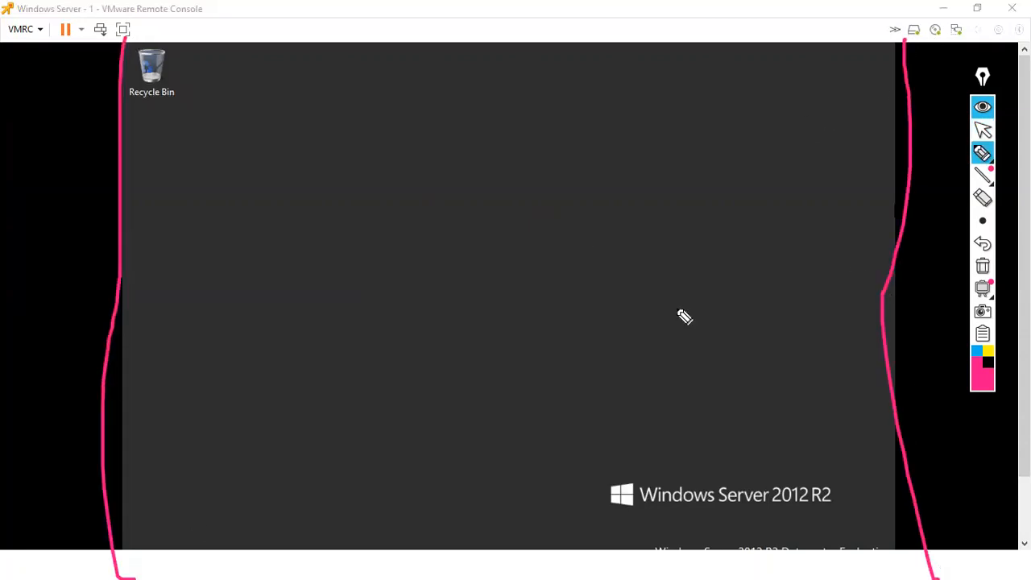
{"action": "left_click", "coordinate": [982, 267]}
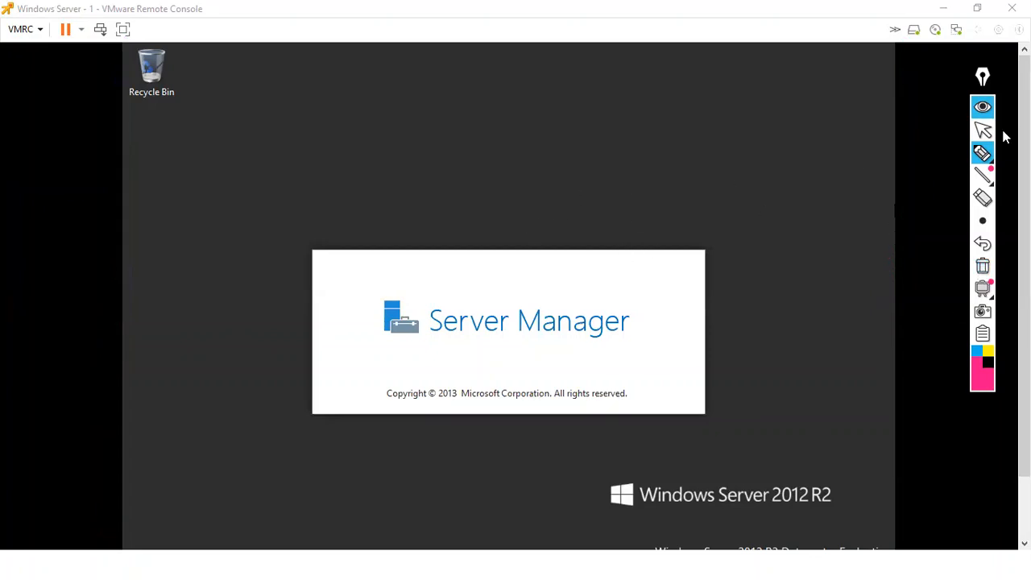
{"action": "left_click", "coordinate": [982, 131]}
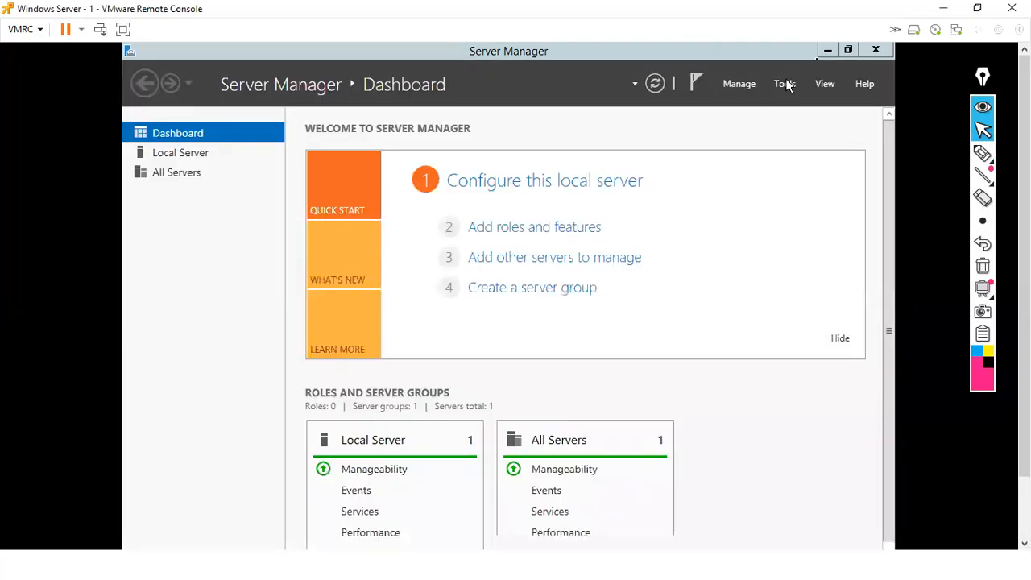
{"action": "left_click", "coordinate": [828, 51]}
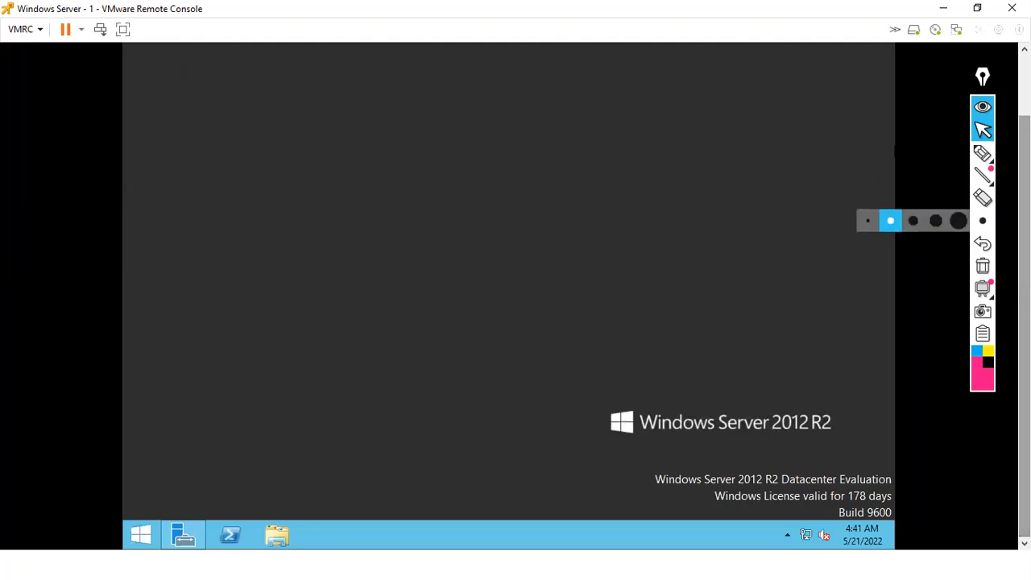
Launch the Control Panel tile from the guest's Start screen
{"action": "left_click", "coordinate": [142, 536]}
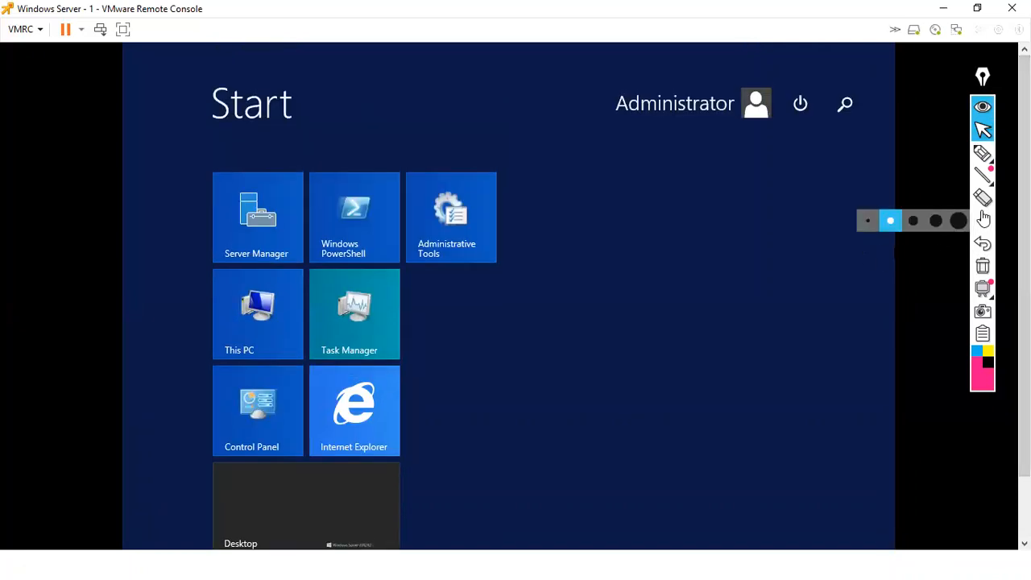
{"action": "left_click", "coordinate": [508, 332]}
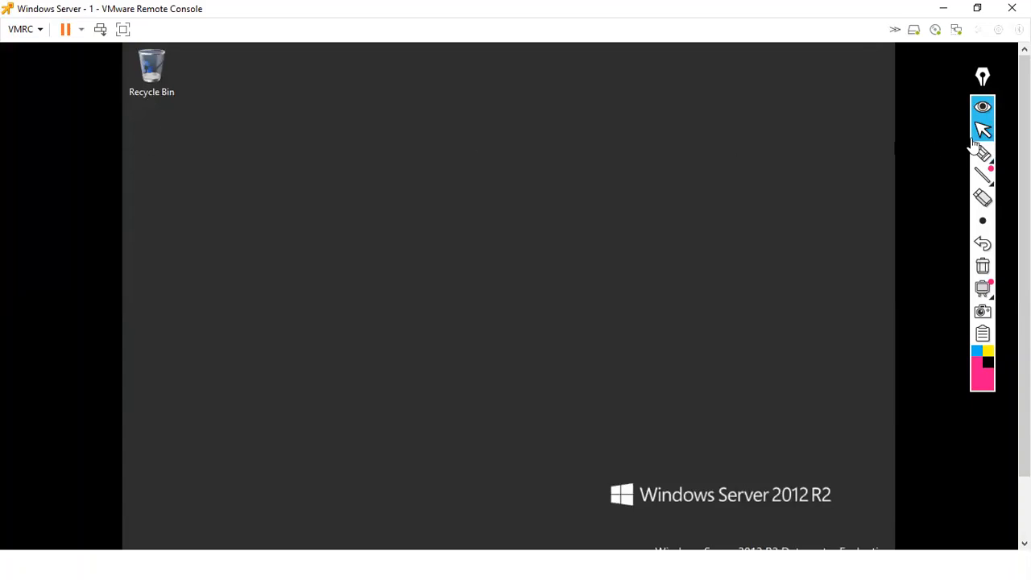
{"action": "left_click_drag", "start_coordinate": [1025, 265], "coordinate": [1025, 326]}
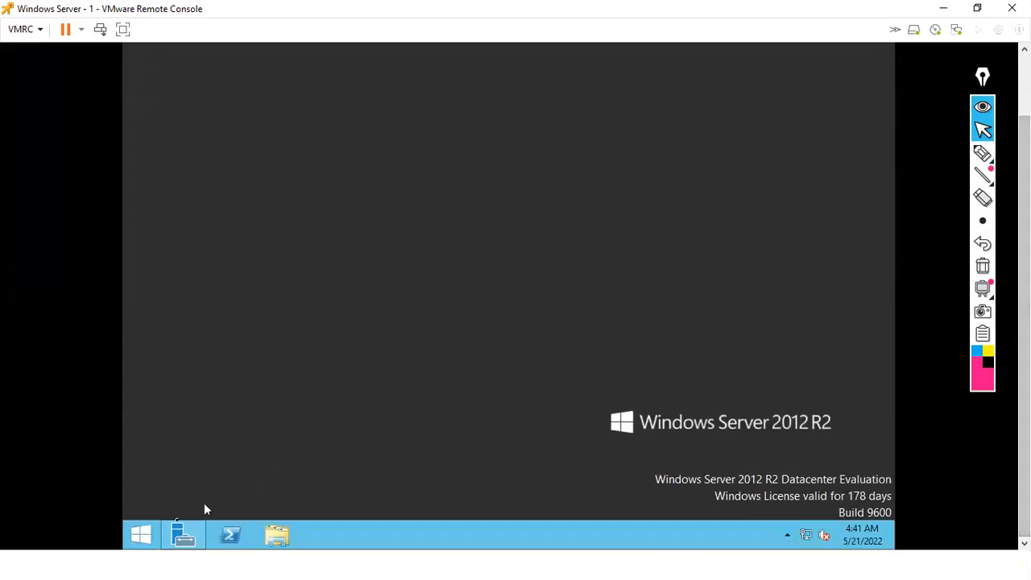
{"action": "left_click", "coordinate": [140, 538]}
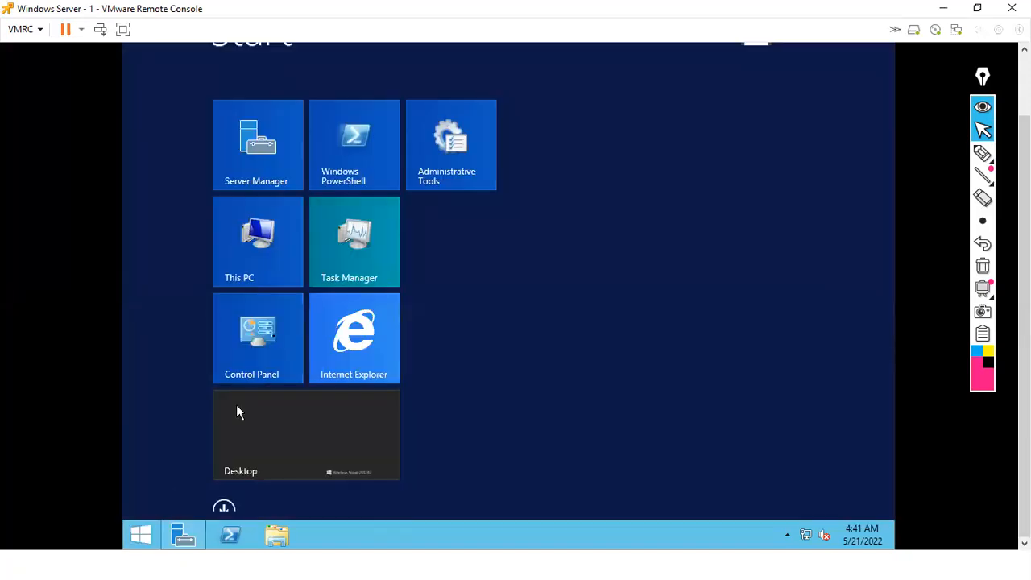
{"action": "left_click", "coordinate": [271, 343]}
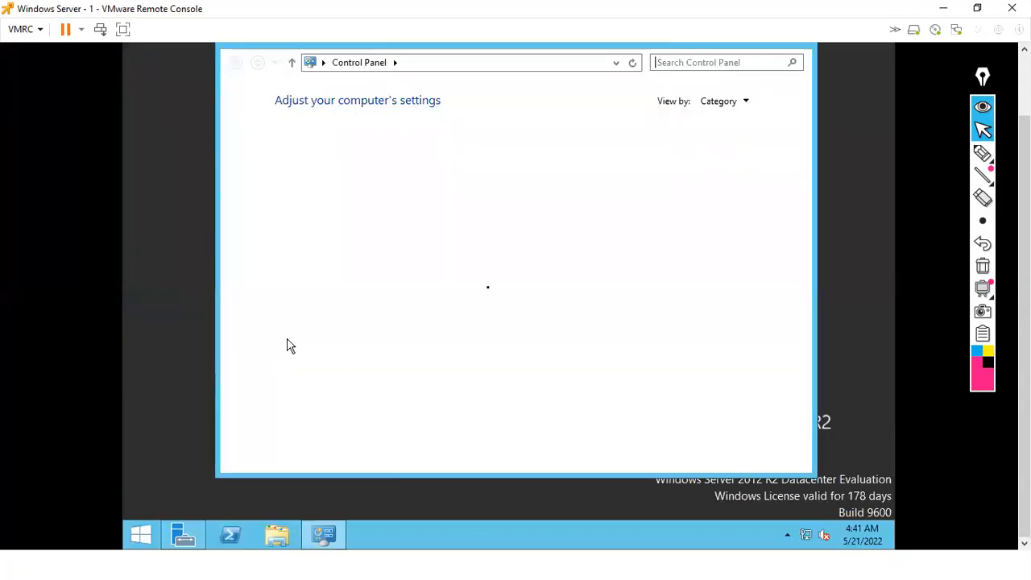
In Desktop Icon Settings, enable Computer, User's Files, Network and Control Panel icons and apply
{"action": "left_click", "coordinate": [733, 63]}
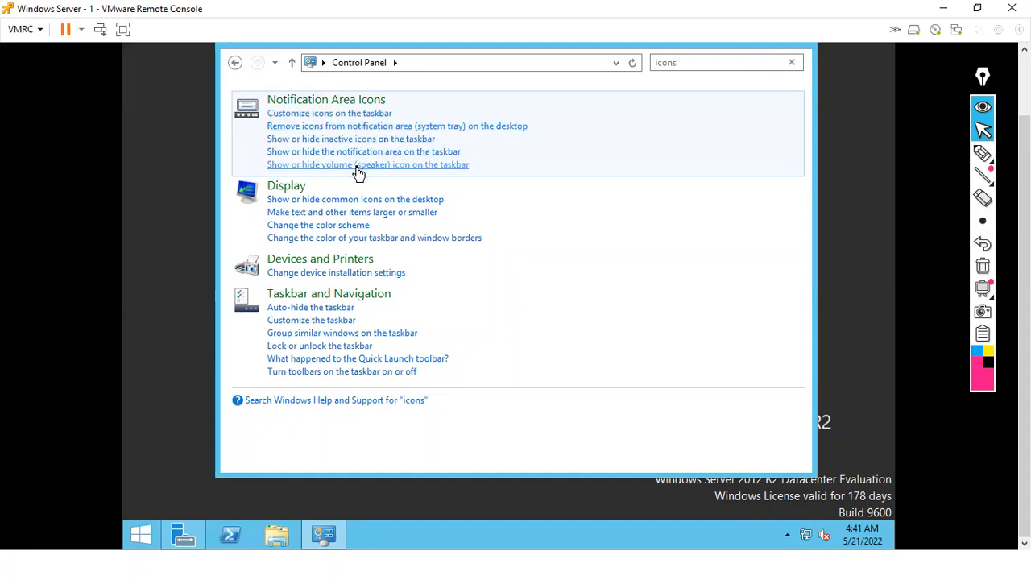
{"action": "left_click", "coordinate": [282, 200]}
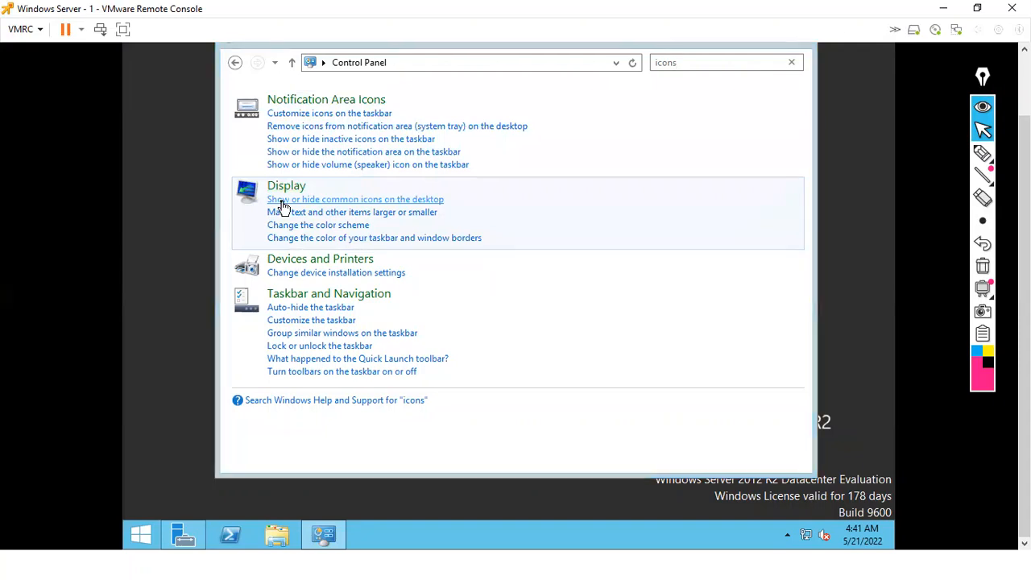
{"action": "left_click", "coordinate": [253, 141]}
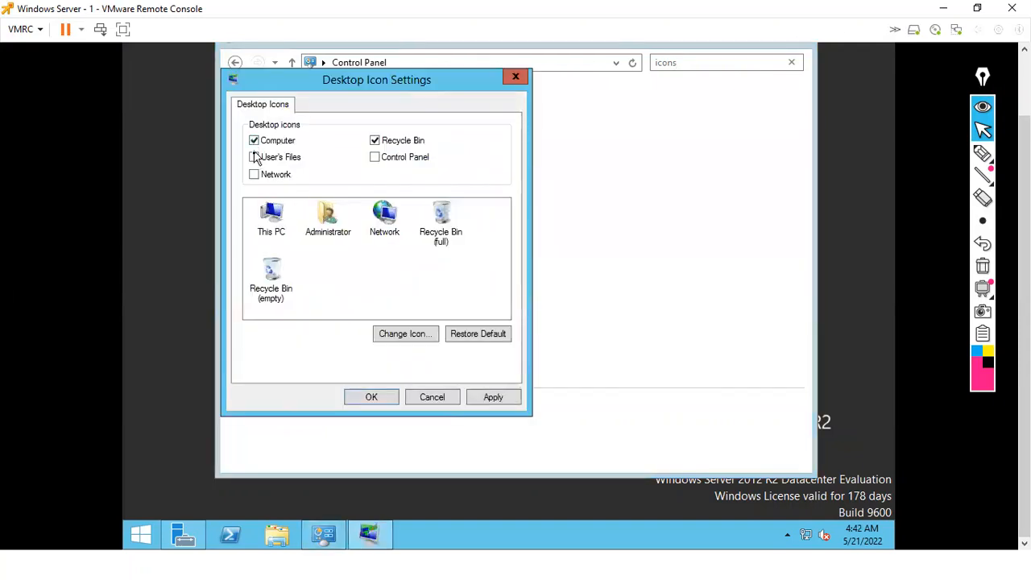
{"action": "left_click", "coordinate": [254, 157]}
{"action": "left_click", "coordinate": [254, 174]}
{"action": "left_click", "coordinate": [385, 403]}
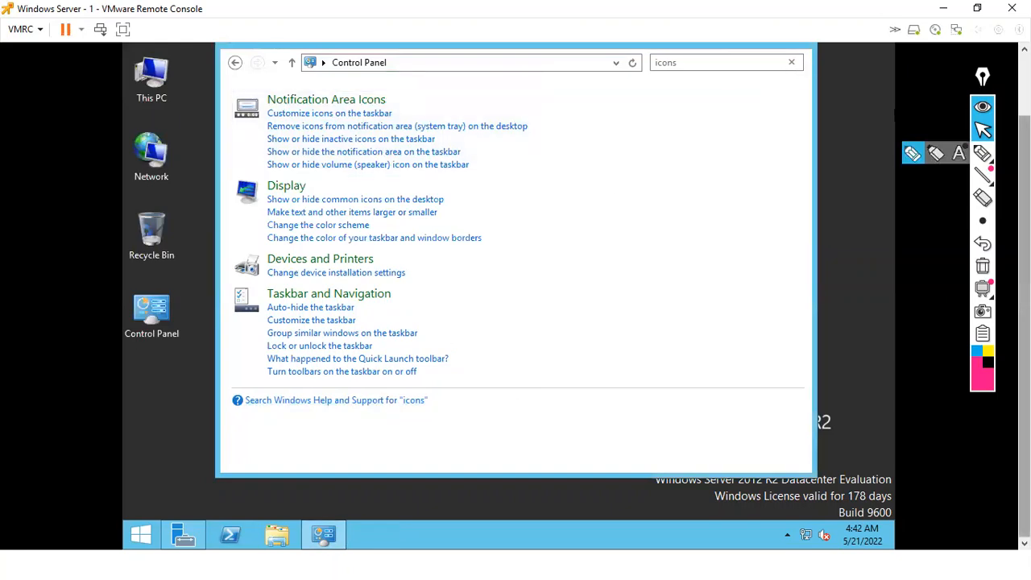
{"action": "scroll", "coordinate": [868, 138], "scroll_direction": "up", "scroll_amount": 2}
Close Control Panel and choose VMRC > Manage > Install VMware Tools to mount the installer
{"action": "left_click", "coordinate": [807, 113]}
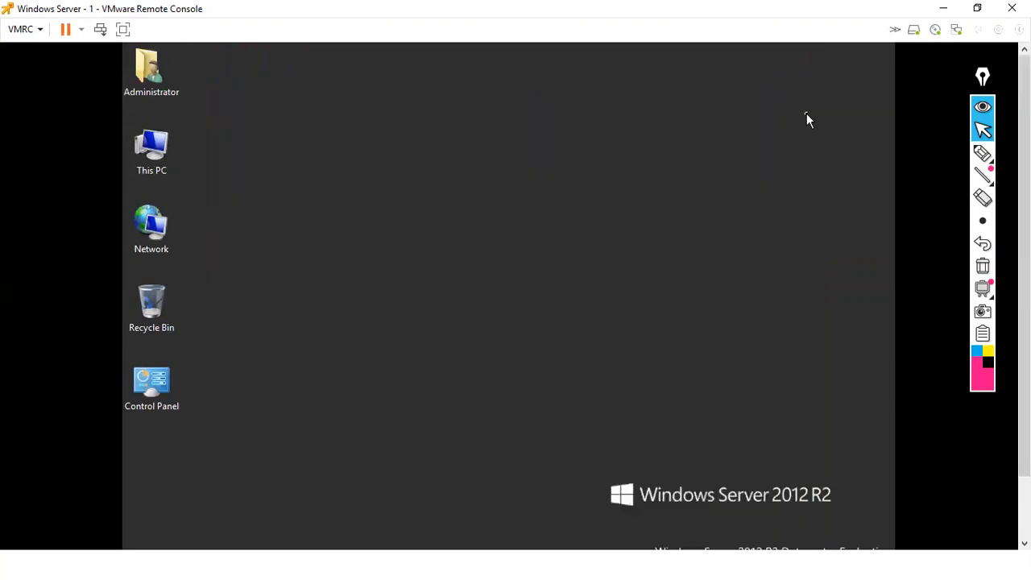
{"action": "left_click", "coordinate": [41, 32]}
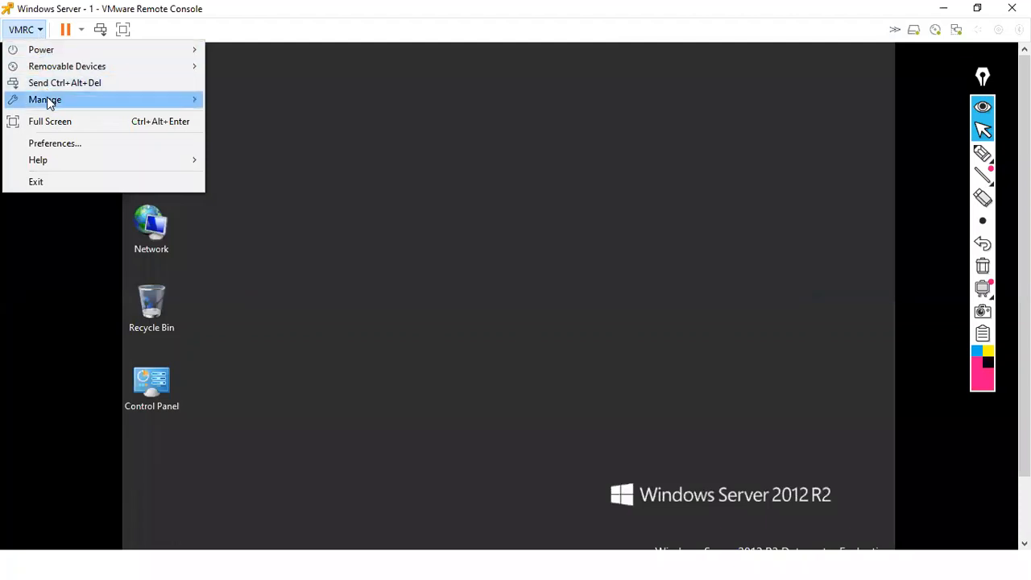
{"action": "mouse_move", "coordinate": [48, 103]}
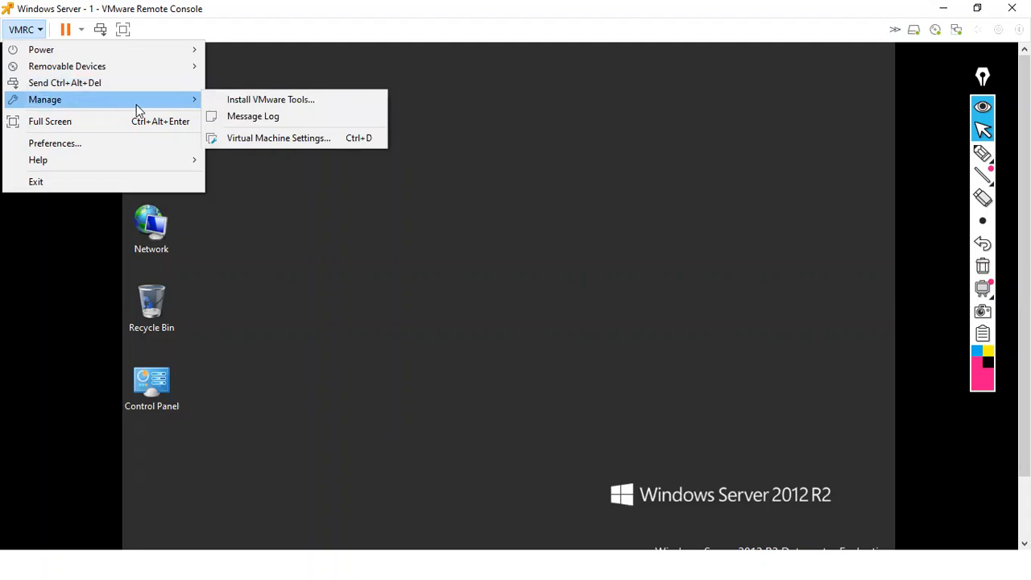
{"action": "left_click", "coordinate": [266, 100]}
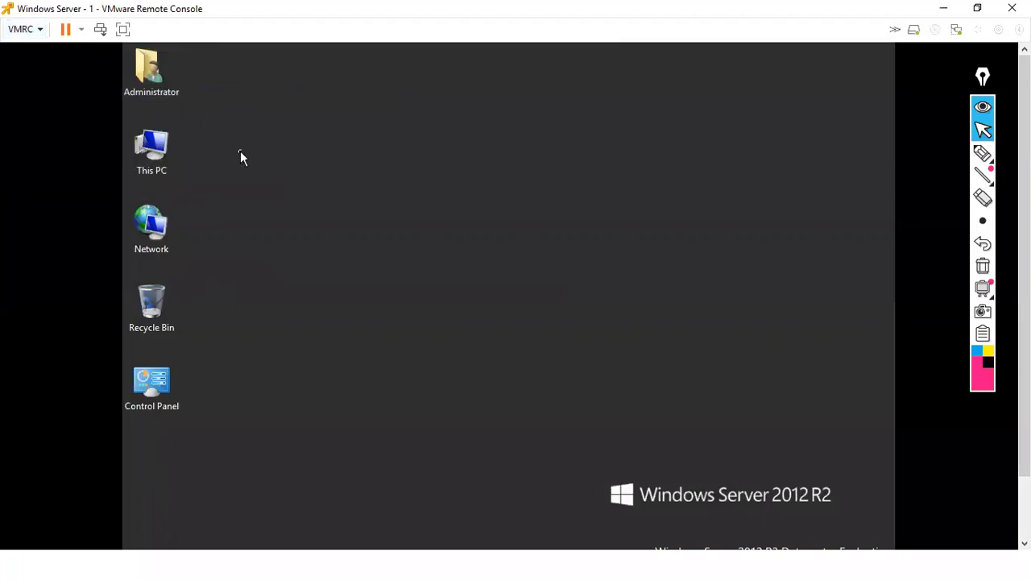
Open This PC and run DVD Drive (D:) VMware Tools
{"action": "double_click", "coordinate": [155, 159]}
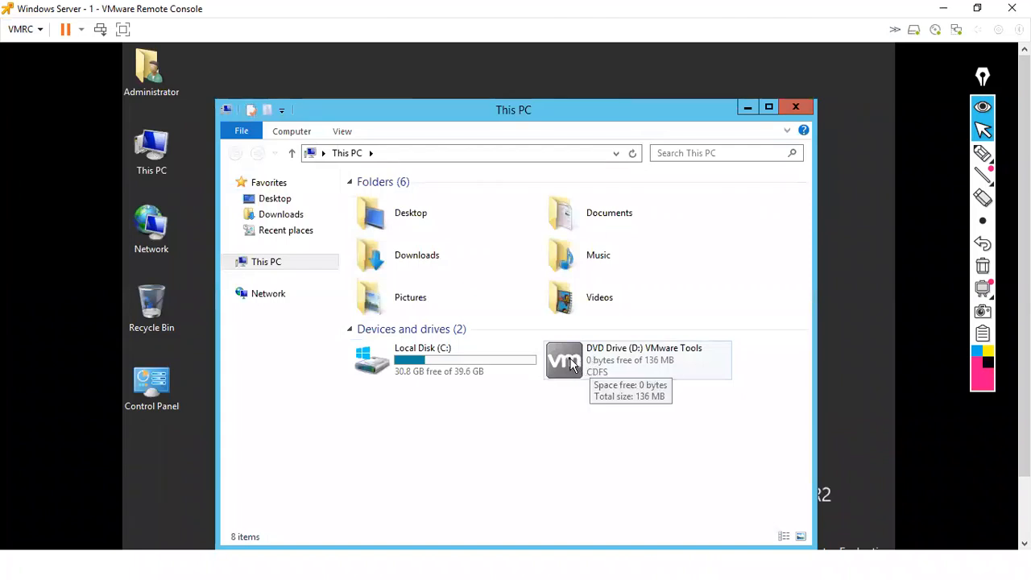
{"action": "double_click", "coordinate": [570, 362]}
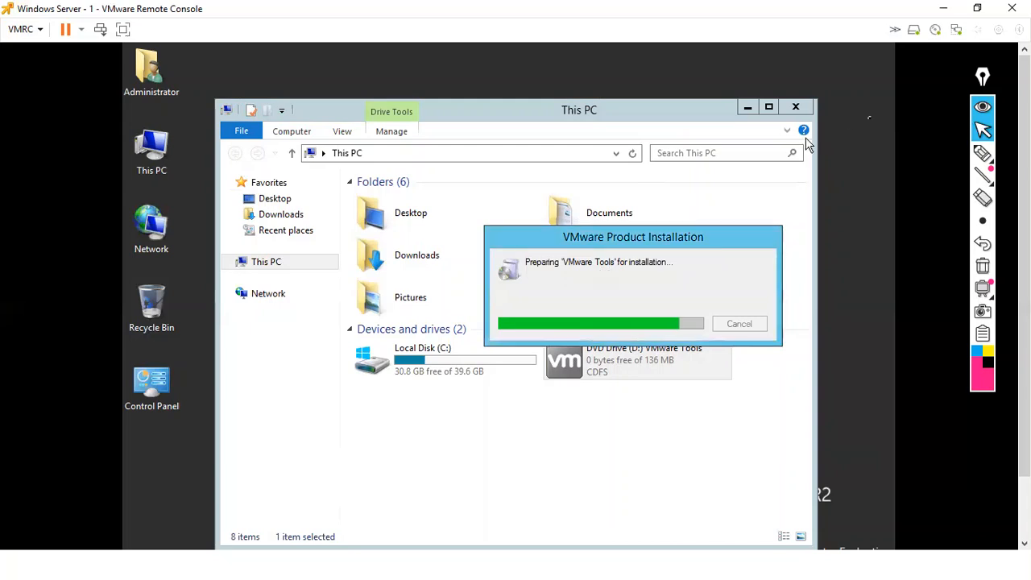
Minimise the This PC window to reveal the VMware Tools setup wizard
{"action": "left_click", "coordinate": [982, 153]}
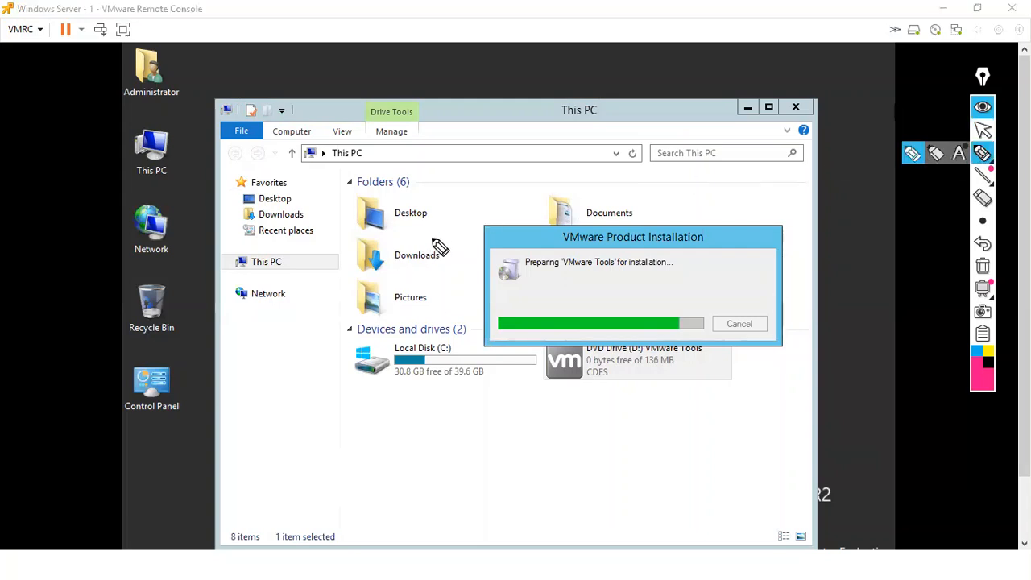
{"action": "mouse_move", "coordinate": [385, 86]}
{"action": "left_mouse_down"}
{"action": "mouse_move", "coordinate": [408, 77]}
{"action": "mouse_move", "coordinate": [415, 110]}
{"action": "mouse_move", "coordinate": [448, 74]}
{"action": "left_mouse_up"}
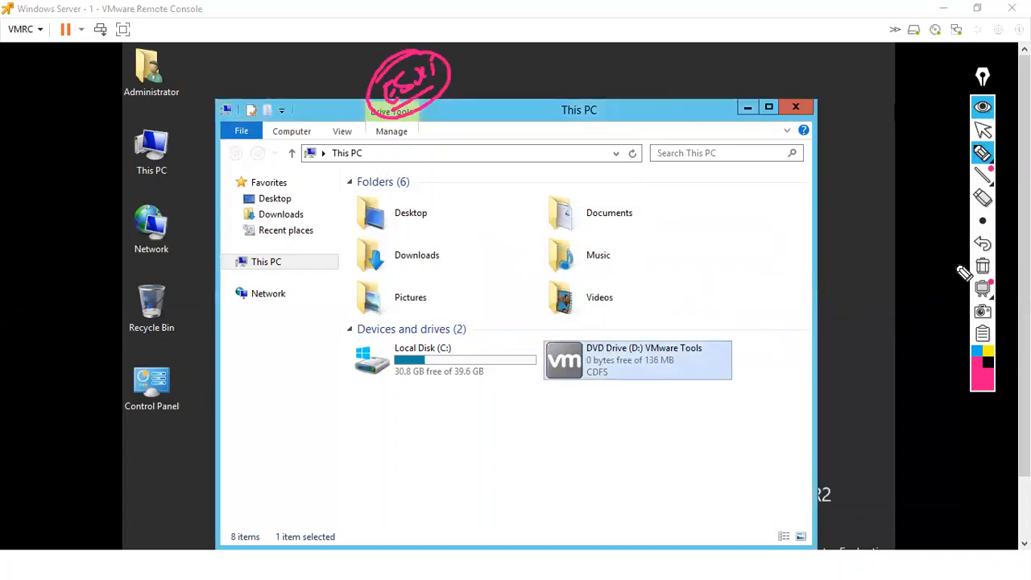
{"action": "left_click", "coordinate": [983, 265]}
{"action": "left_click", "coordinate": [983, 131]}
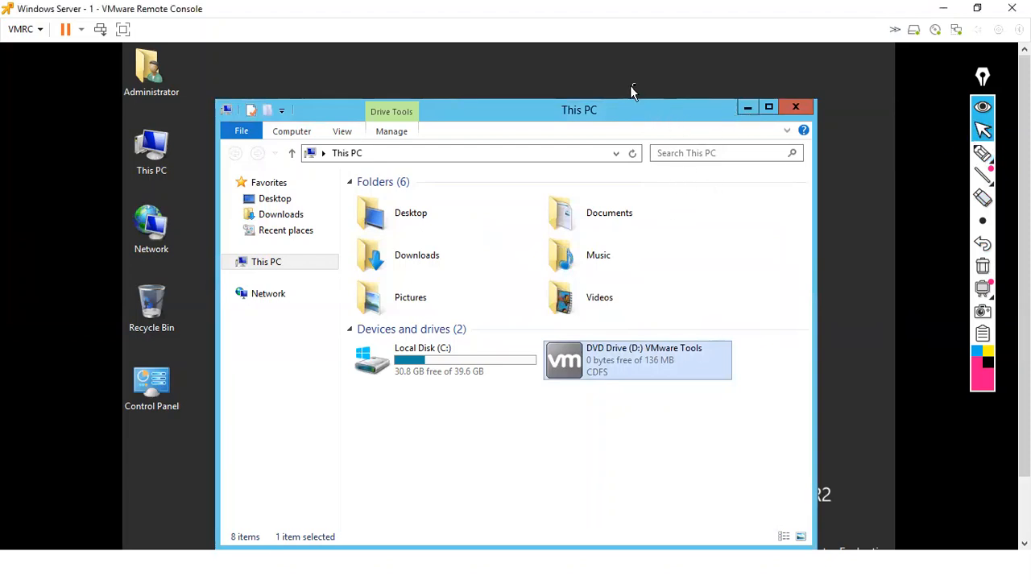
{"action": "left_click", "coordinate": [745, 107]}
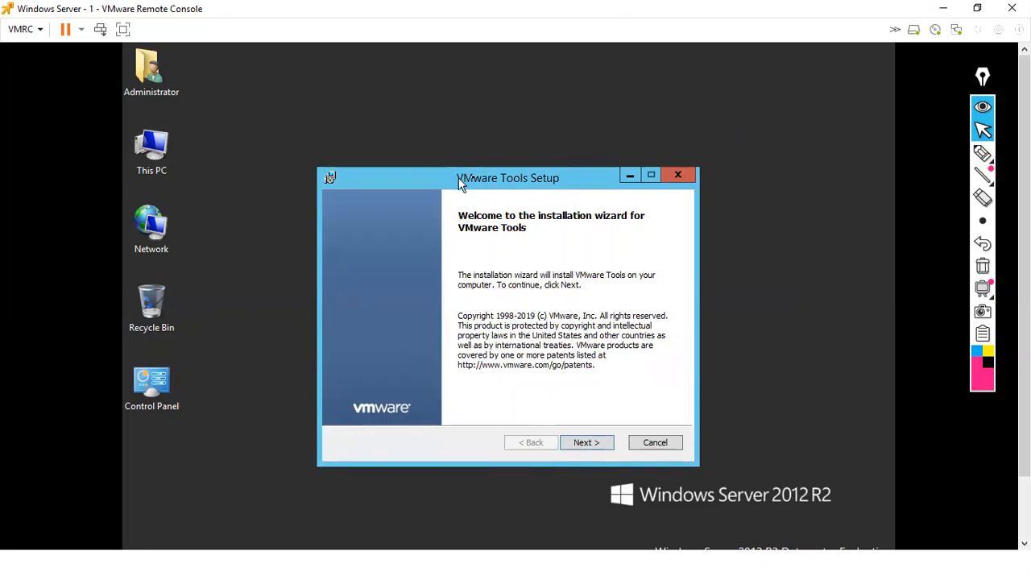
Go through the wizard with the Typical setup type and install VMware Tools
{"action": "left_click", "coordinate": [595, 446]}
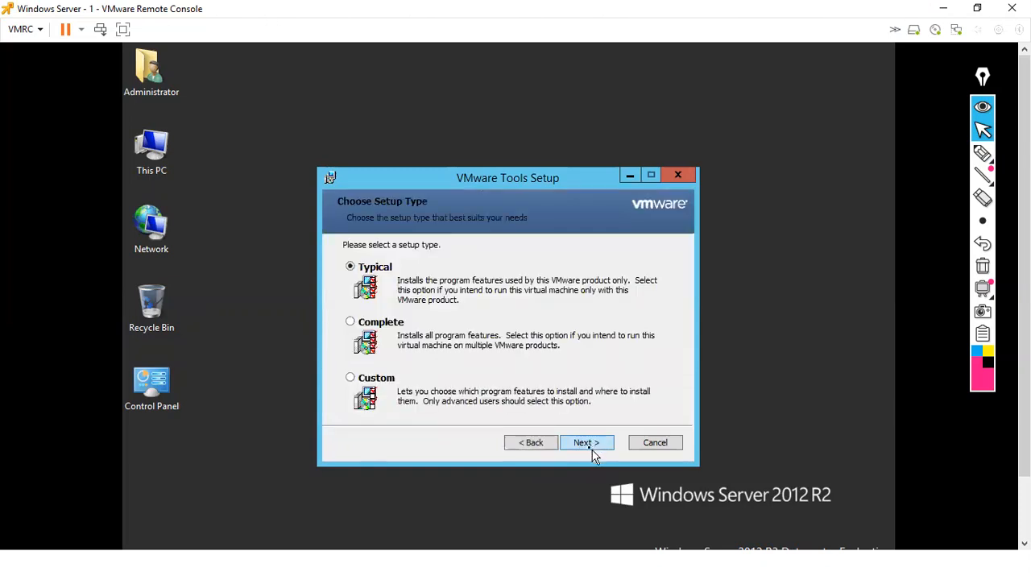
{"action": "left_click", "coordinate": [593, 448]}
{"action": "left_click", "coordinate": [592, 448]}
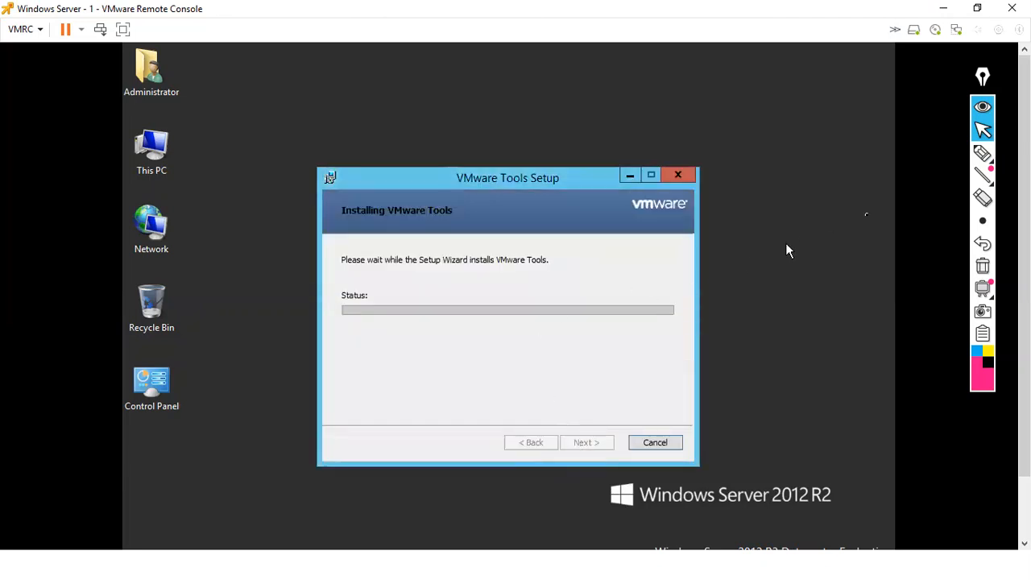
{"action": "left_click", "coordinate": [982, 153]}
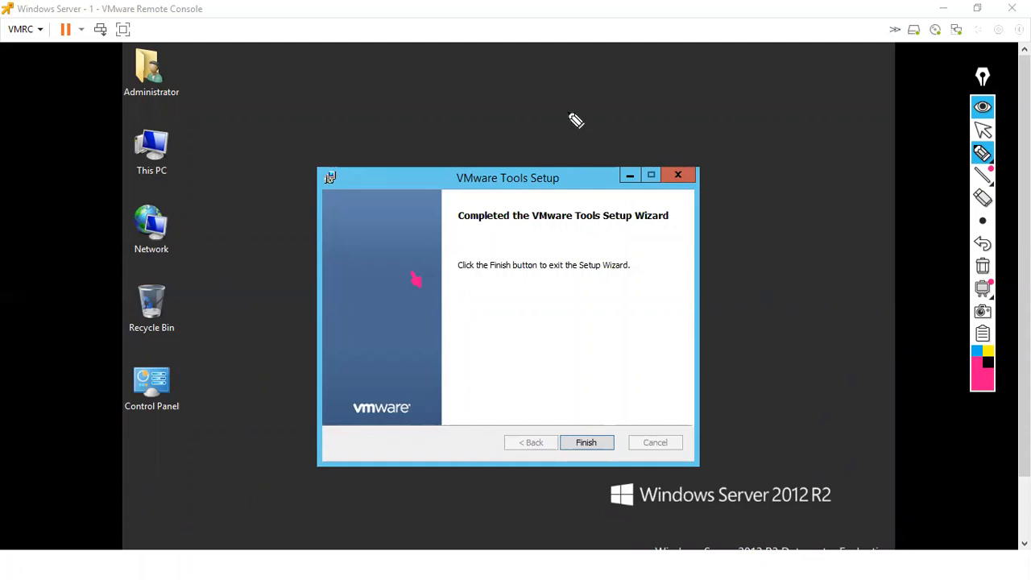
{"action": "left_click", "coordinate": [982, 130]}
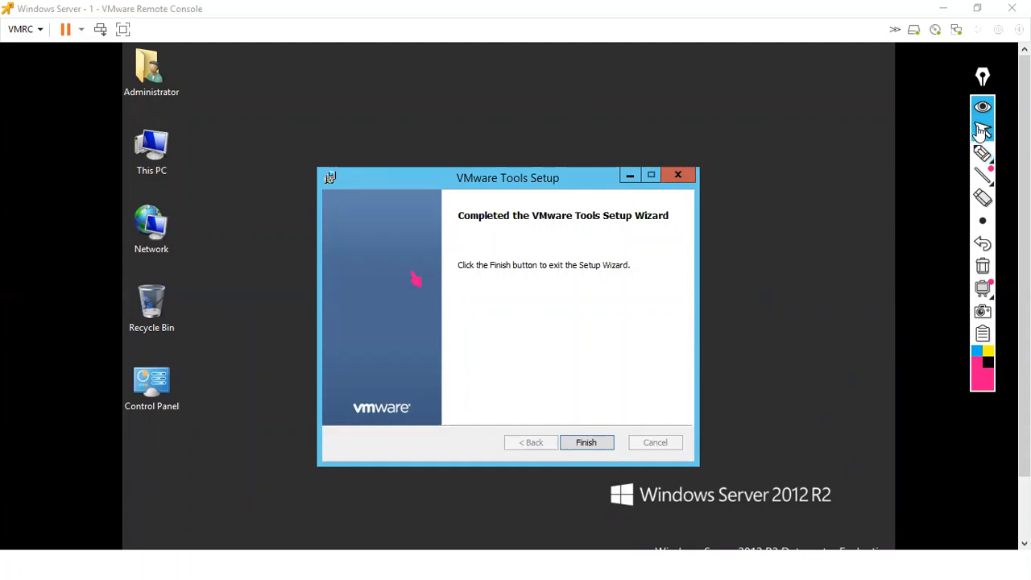
Minimise the remote console, open Console > Download VMRC, then close the VMware maintenance tab
{"action": "left_click", "coordinate": [943, 9]}
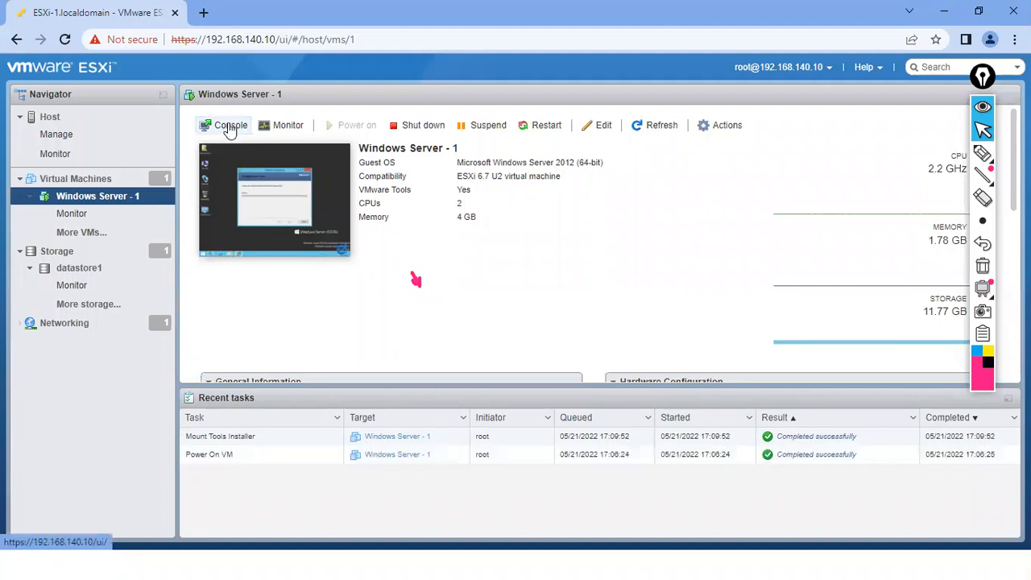
{"action": "left_click", "coordinate": [229, 129]}
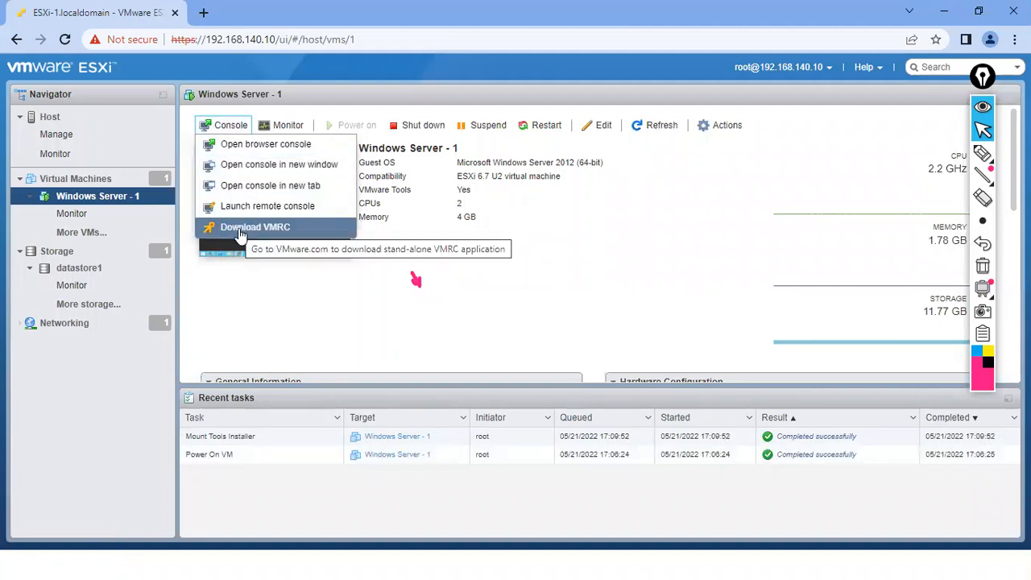
{"action": "left_click", "coordinate": [256, 232]}
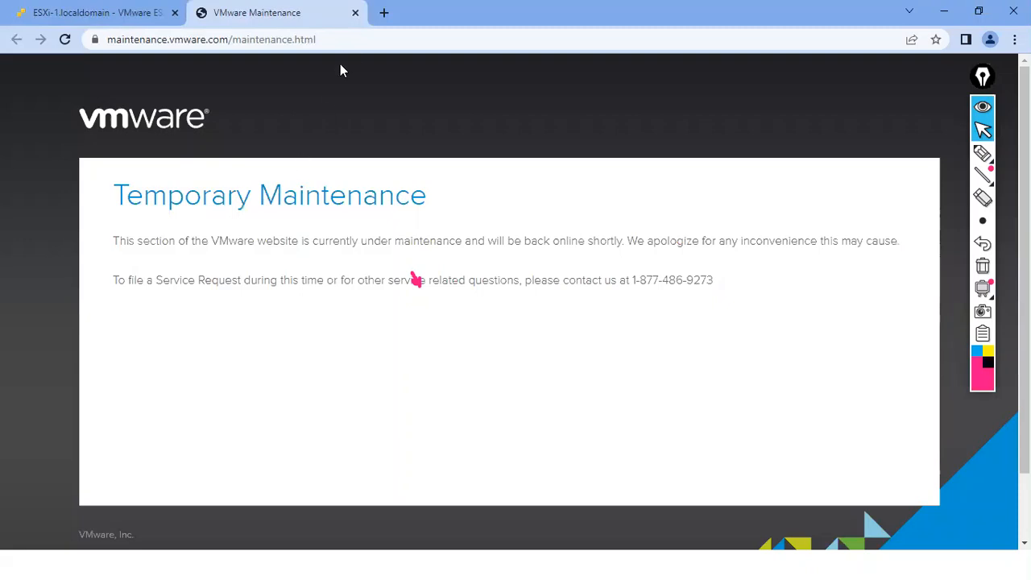
{"action": "left_click", "coordinate": [355, 12]}
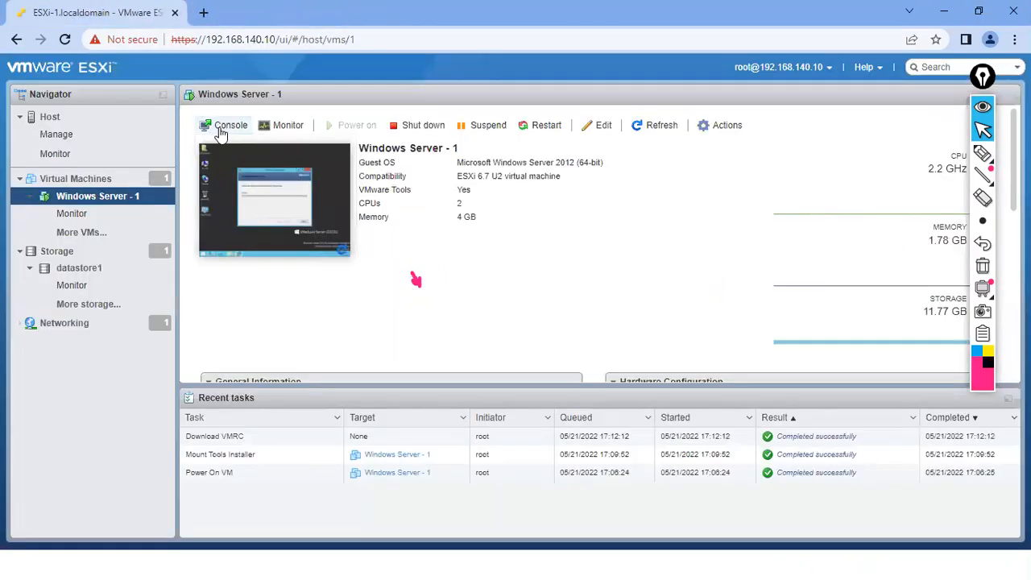
Open the VM's console inside the browser page, then close it again
{"action": "left_click", "coordinate": [226, 127]}
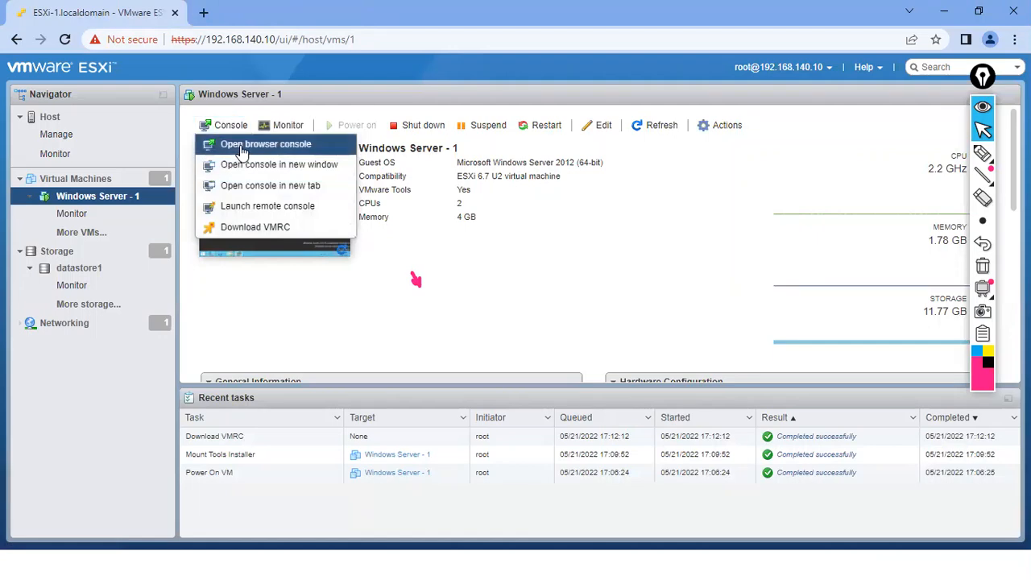
{"action": "left_click", "coordinate": [241, 146]}
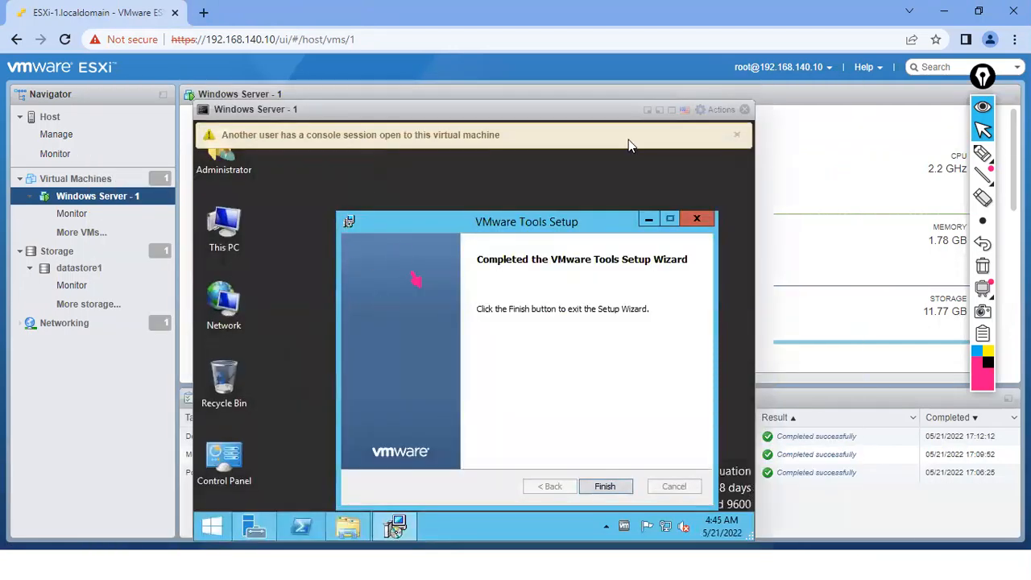
{"action": "left_click", "coordinate": [744, 109]}
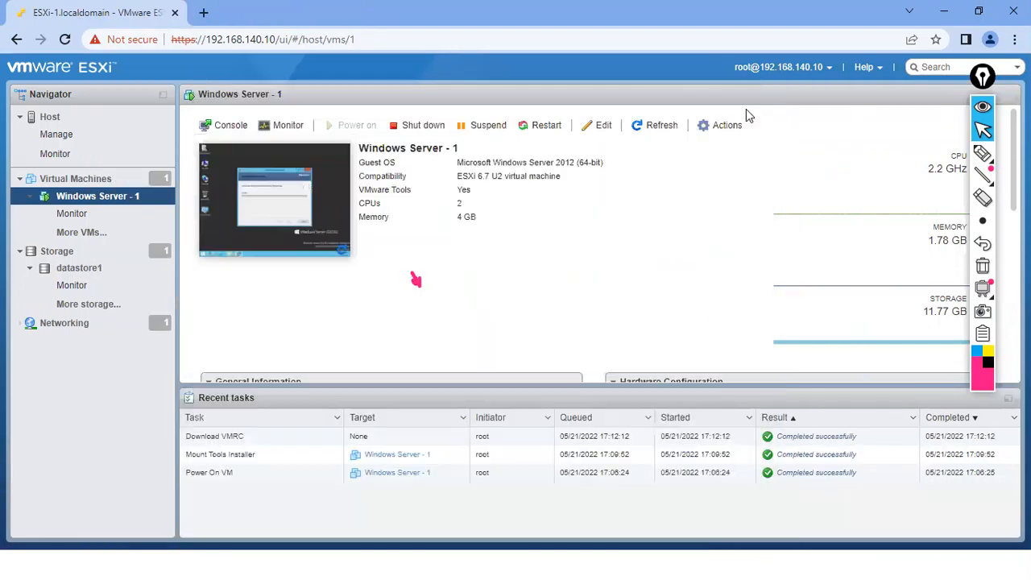
Open the VM console in a new browser window, then minimise it back to the summary
{"action": "left_click", "coordinate": [216, 126]}
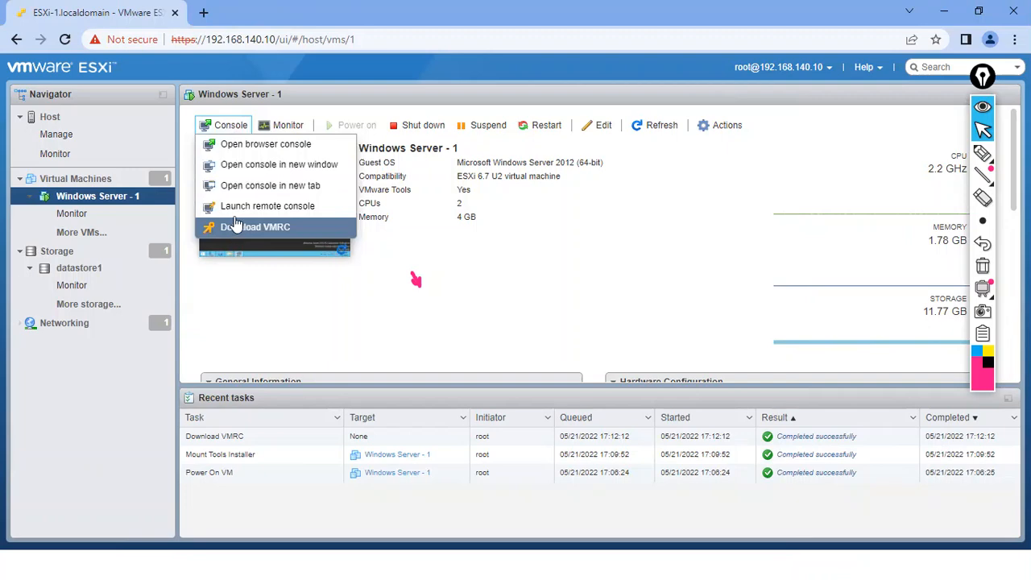
{"action": "left_click", "coordinate": [240, 165]}
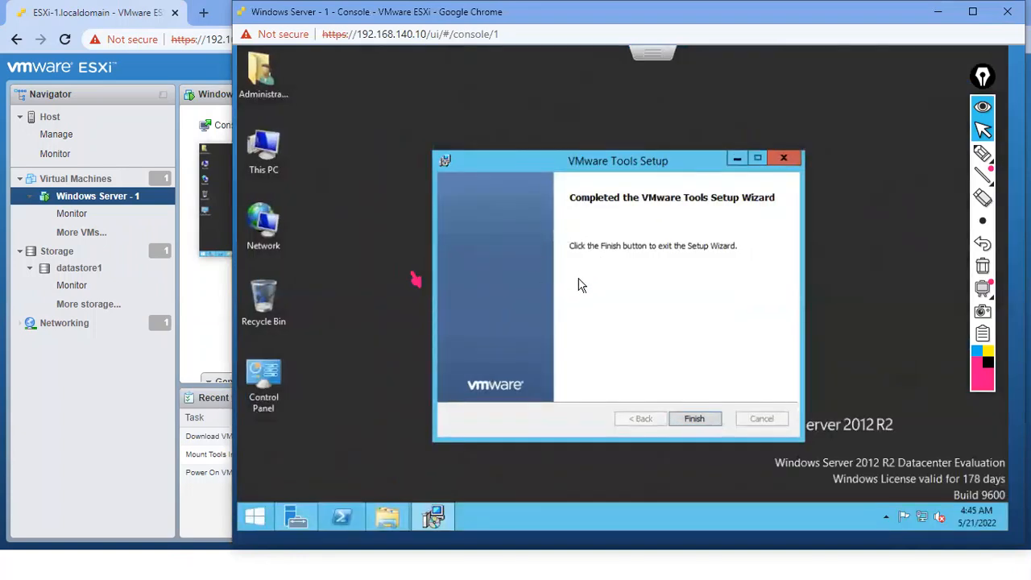
{"action": "left_click", "coordinate": [939, 13]}
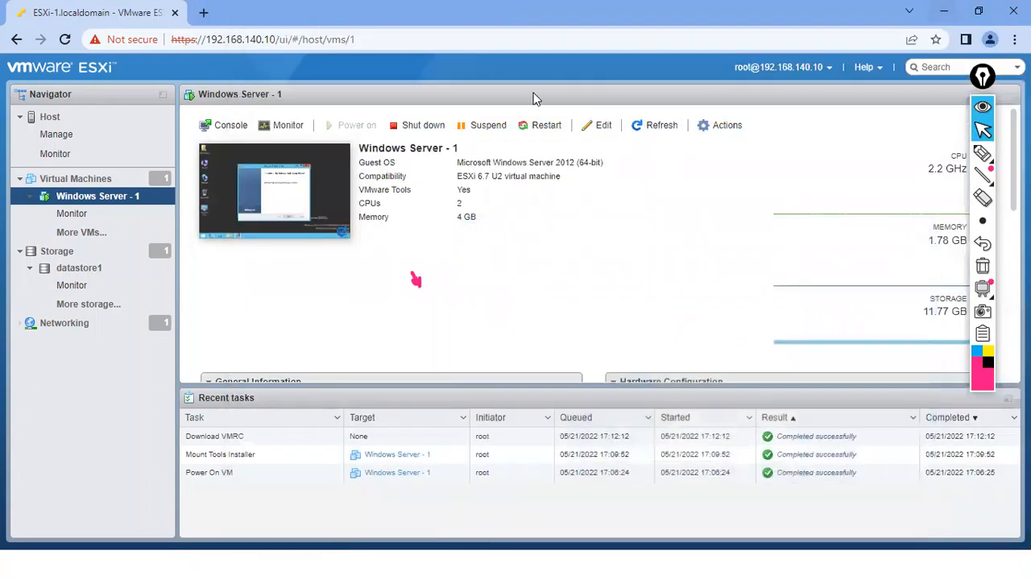
{"action": "left_click", "coordinate": [232, 129]}
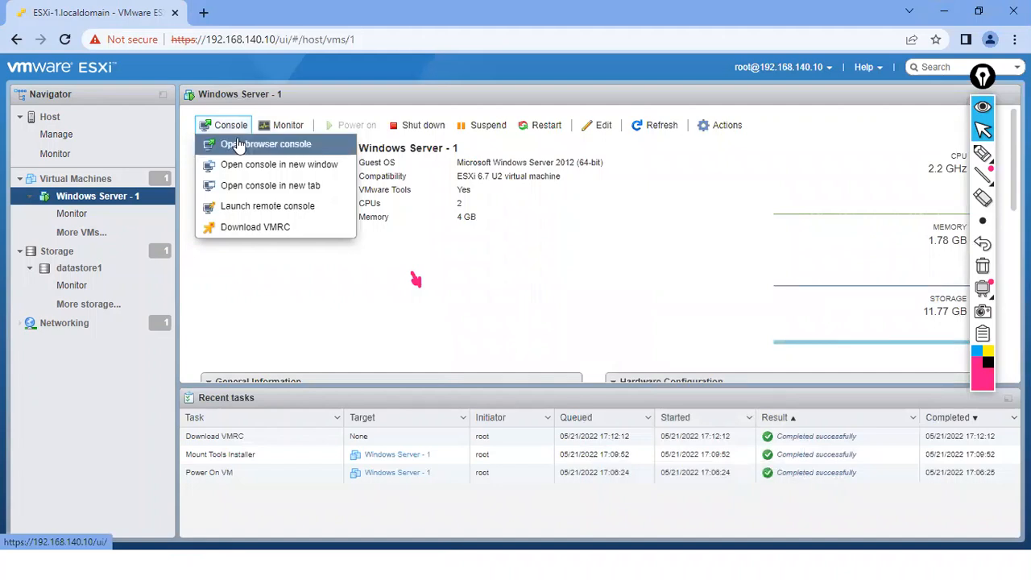
{"action": "left_click", "coordinate": [242, 143]}
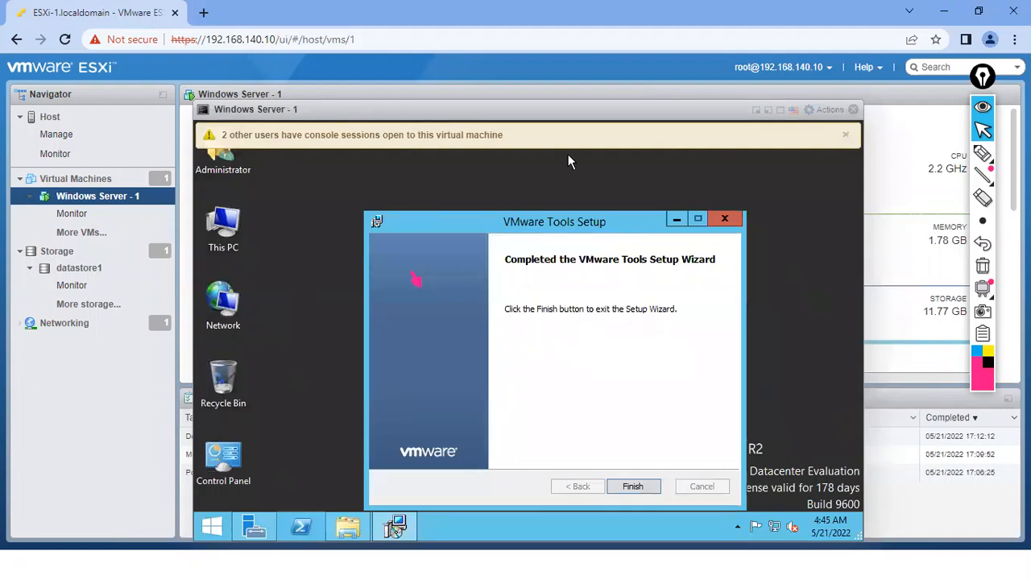
{"action": "left_click", "coordinate": [780, 110]}
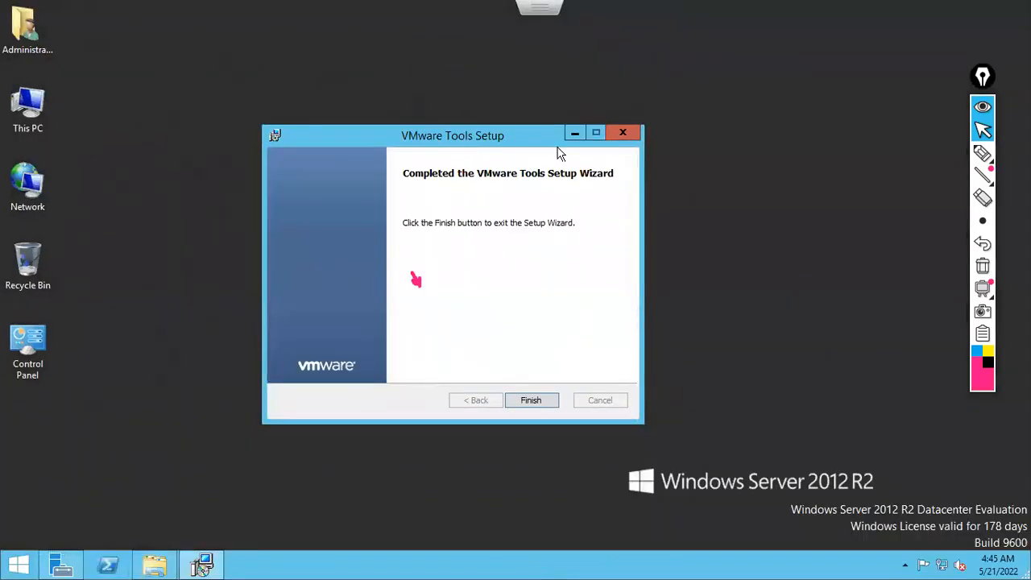
{"action": "key", "text": "Escape"}
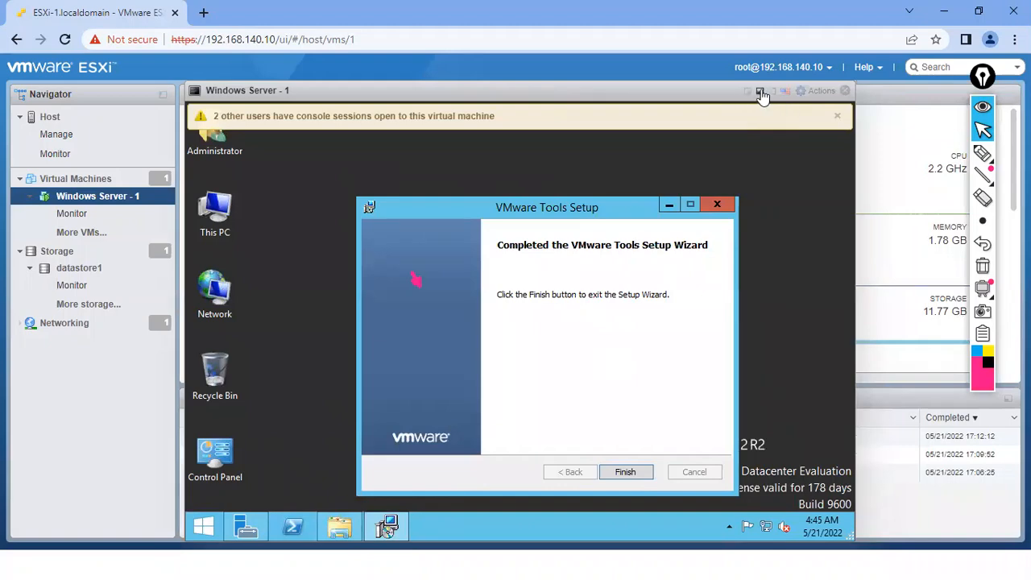
Send Ctrl-Alt-Delete to the VM from the Actions menu, then close the embedded console
{"action": "left_click", "coordinate": [813, 91]}
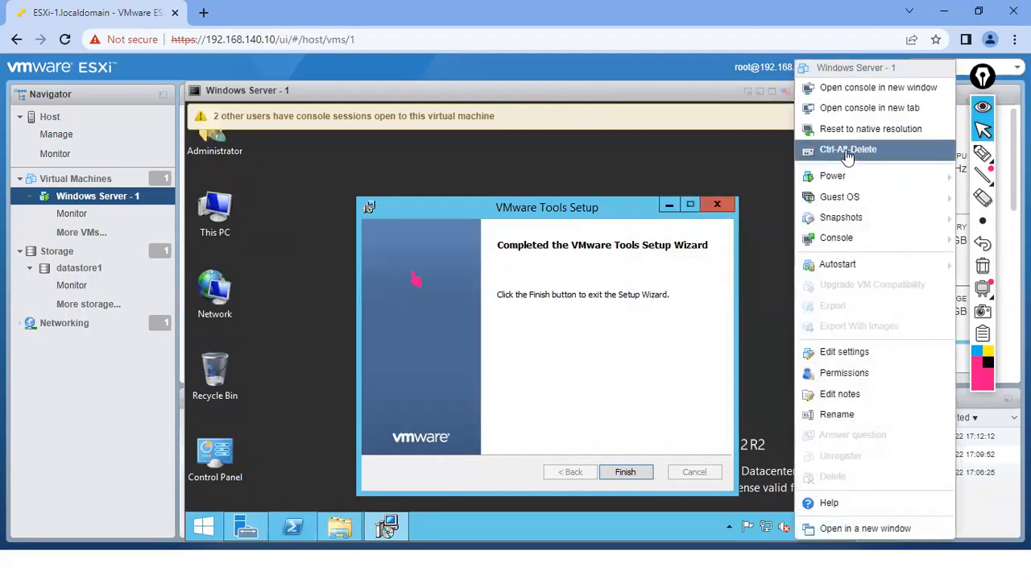
{"action": "left_click", "coordinate": [708, 115]}
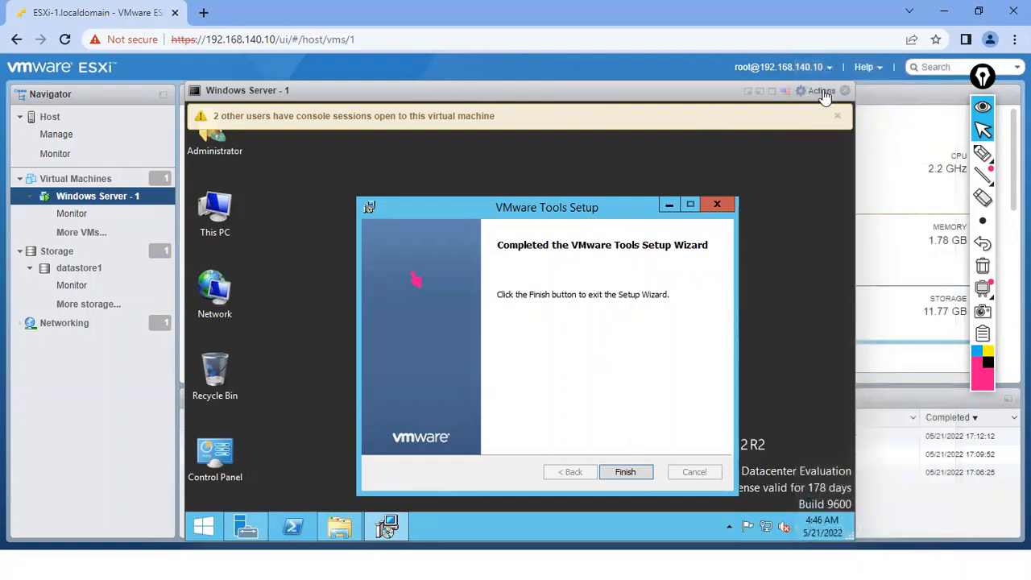
{"action": "left_click", "coordinate": [820, 91]}
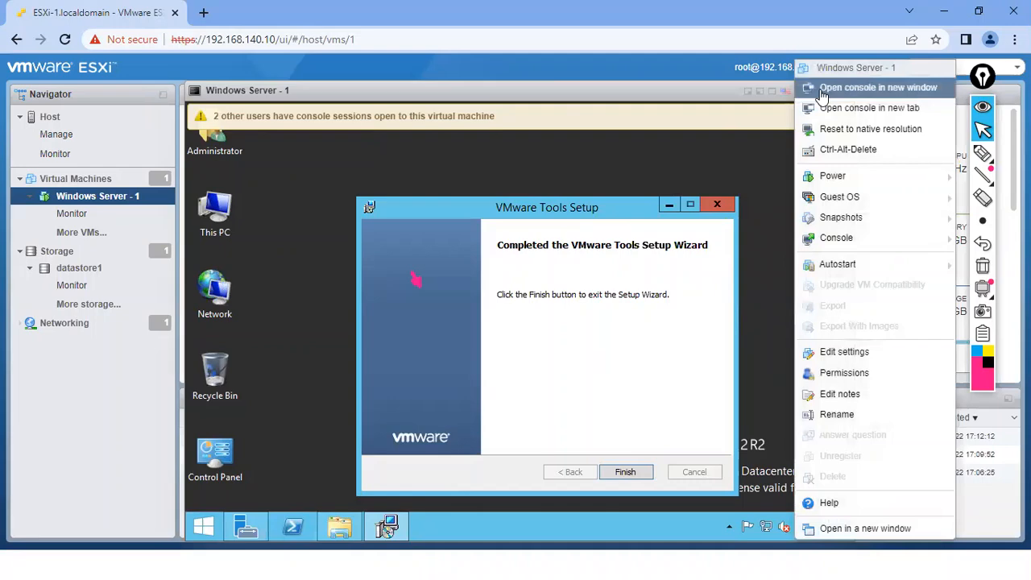
{"action": "left_click", "coordinate": [837, 150]}
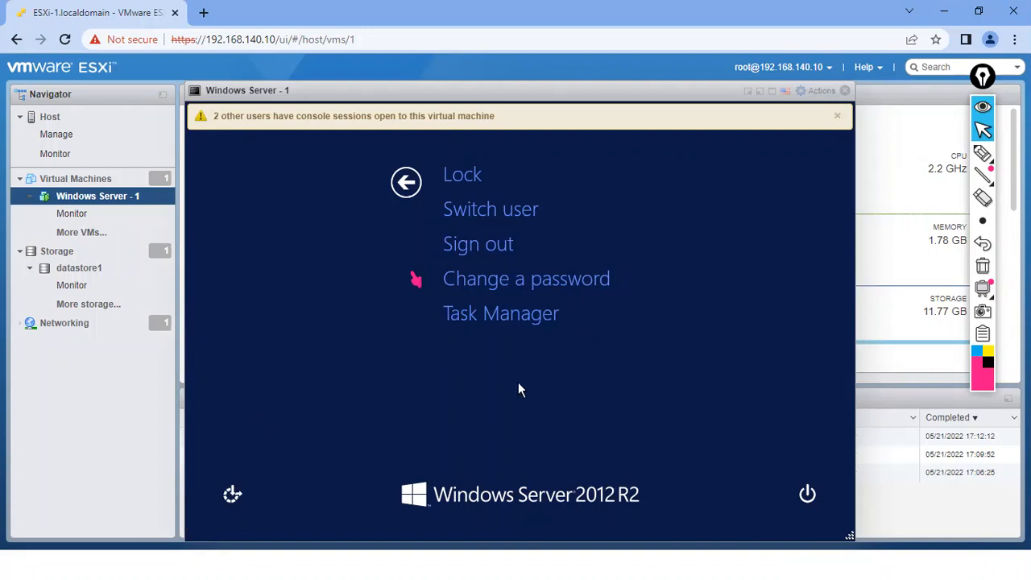
{"action": "left_click", "coordinate": [844, 92]}
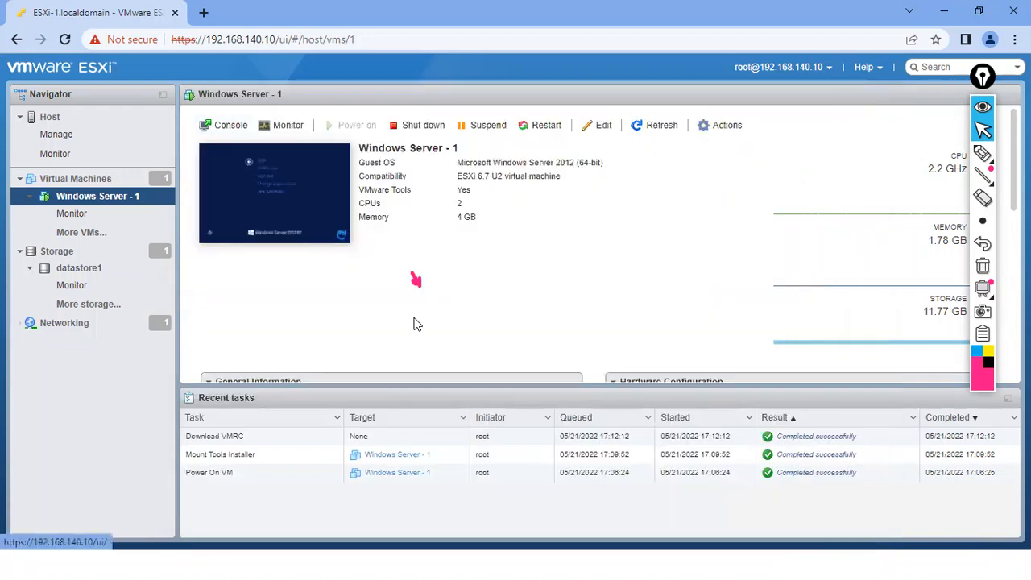
Launch Windows Server - 1 in VMware Remote Console from the Console menu
{"action": "left_click", "coordinate": [219, 121]}
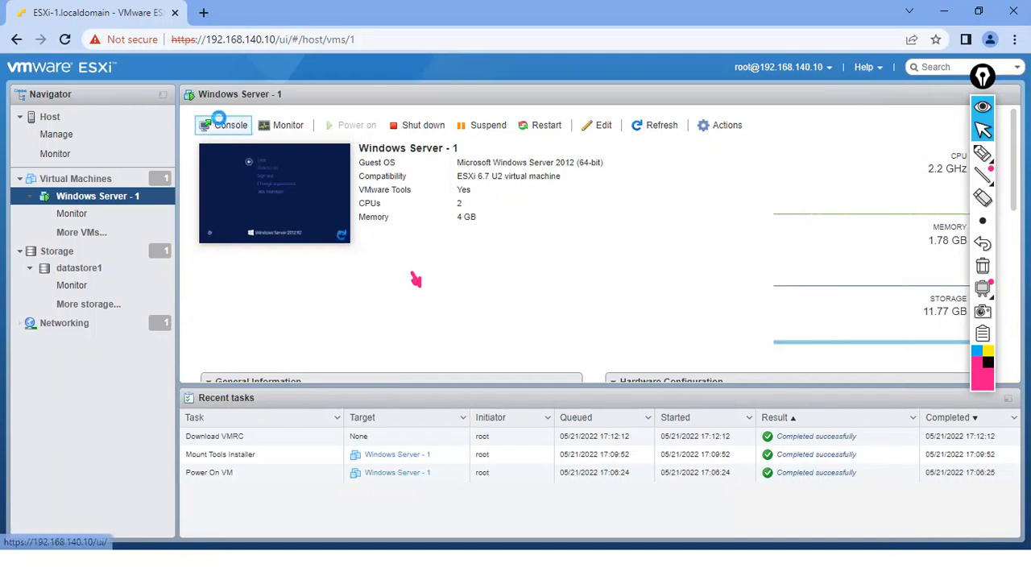
{"action": "left_click", "coordinate": [240, 207]}
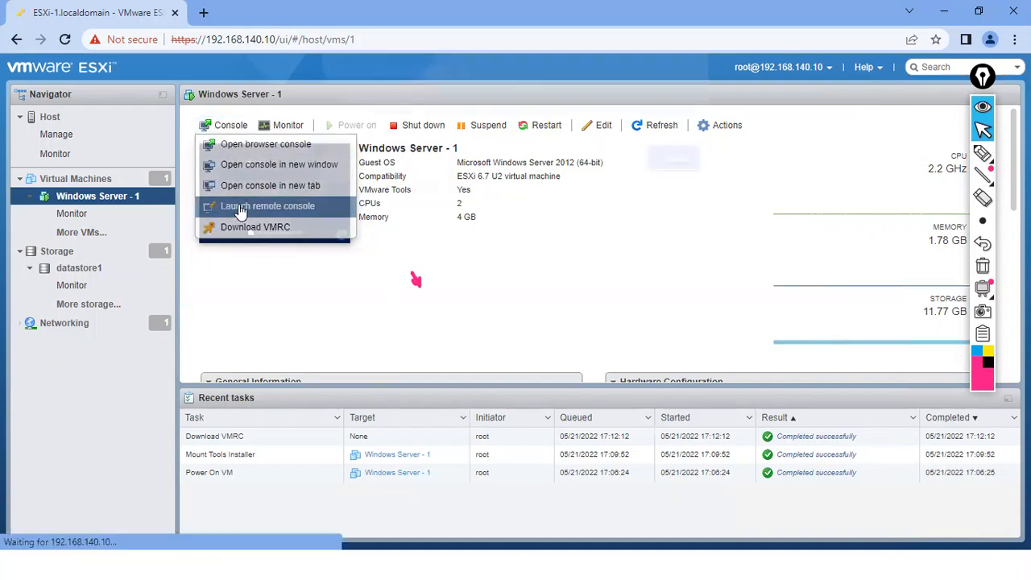
{"action": "left_click", "coordinate": [525, 171]}
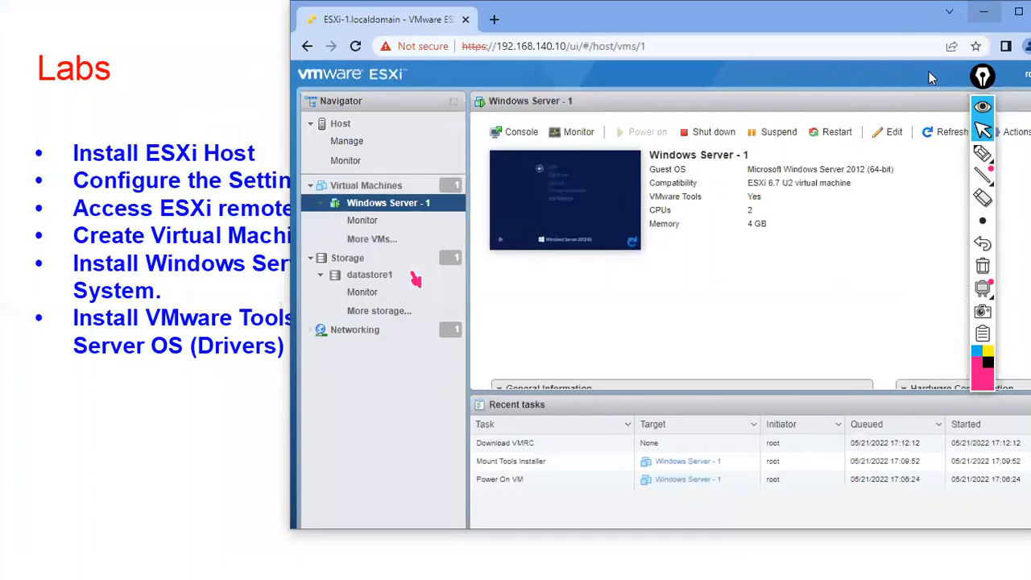
Bring the Remote Console window to the front and dismiss the Windows security screen
{"action": "left_click", "coordinate": [978, 11]}
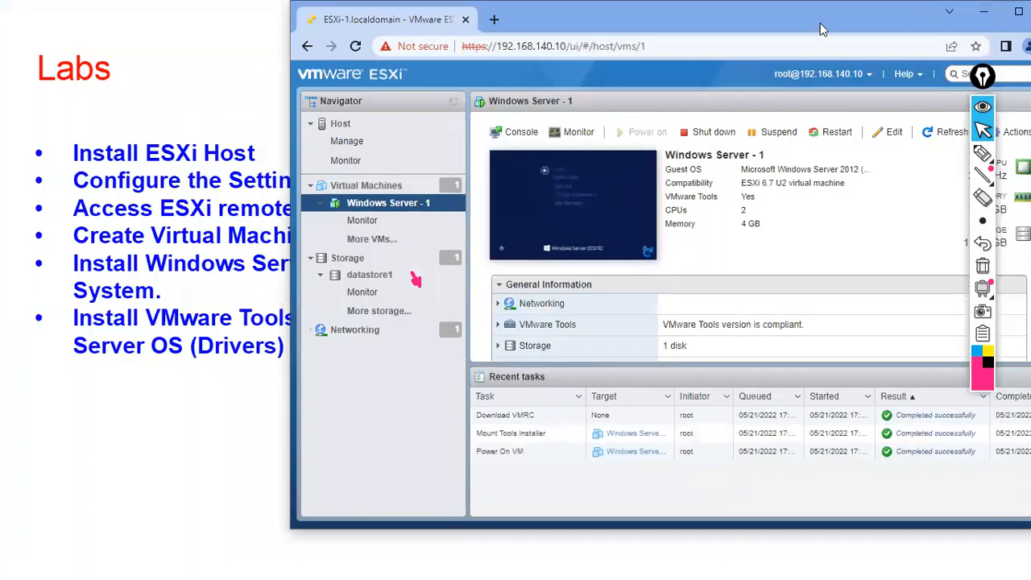
{"action": "double_click", "coordinate": [818, 20]}
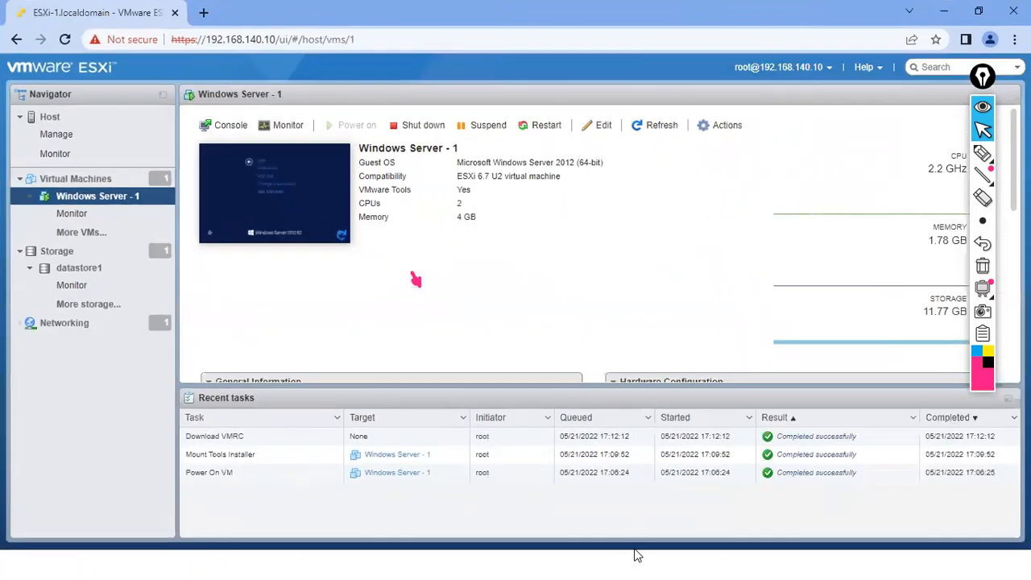
{"action": "key", "text": "super"}
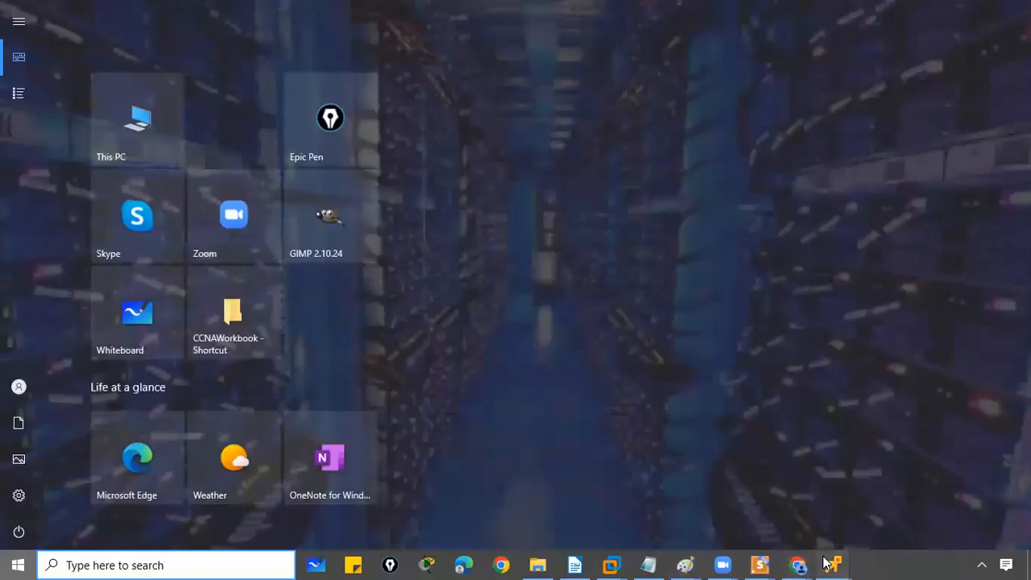
{"action": "mouse_move", "coordinate": [826, 562]}
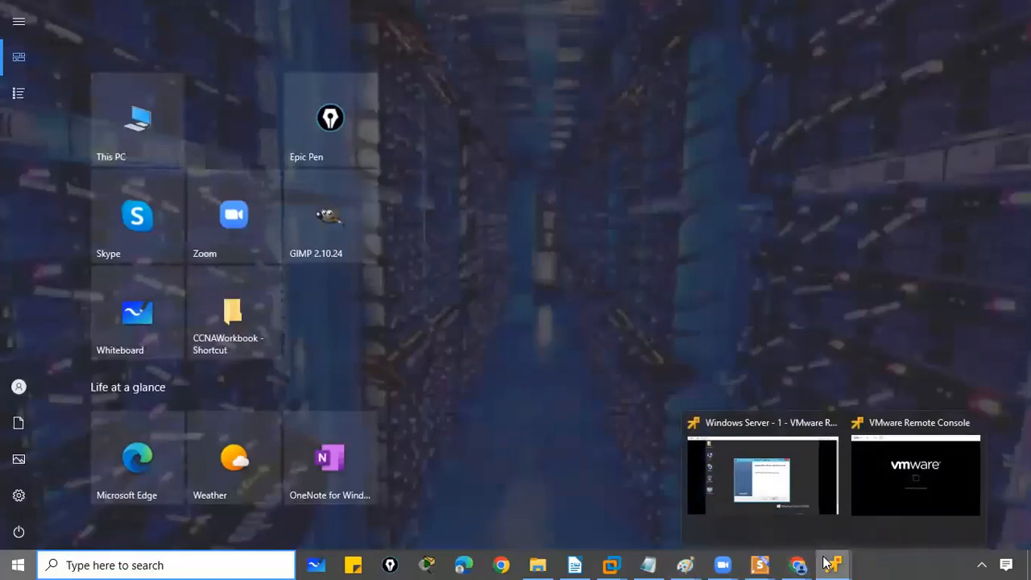
{"action": "left_click", "coordinate": [746, 482]}
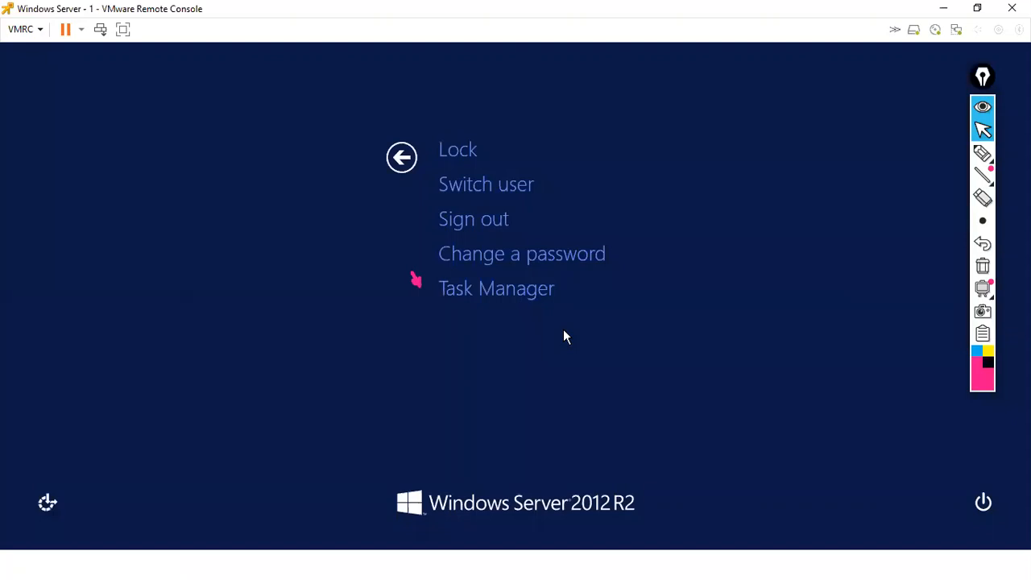
{"action": "key", "text": "Escape"}
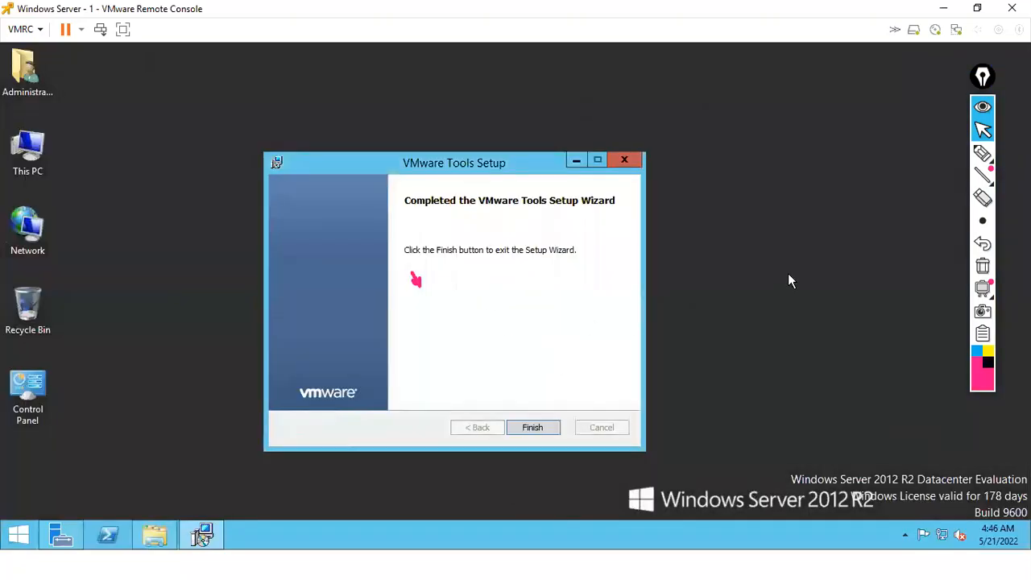
Finish the VMware Tools Setup wizard and accept restarting the VM with Yes
{"action": "left_click", "coordinate": [981, 267]}
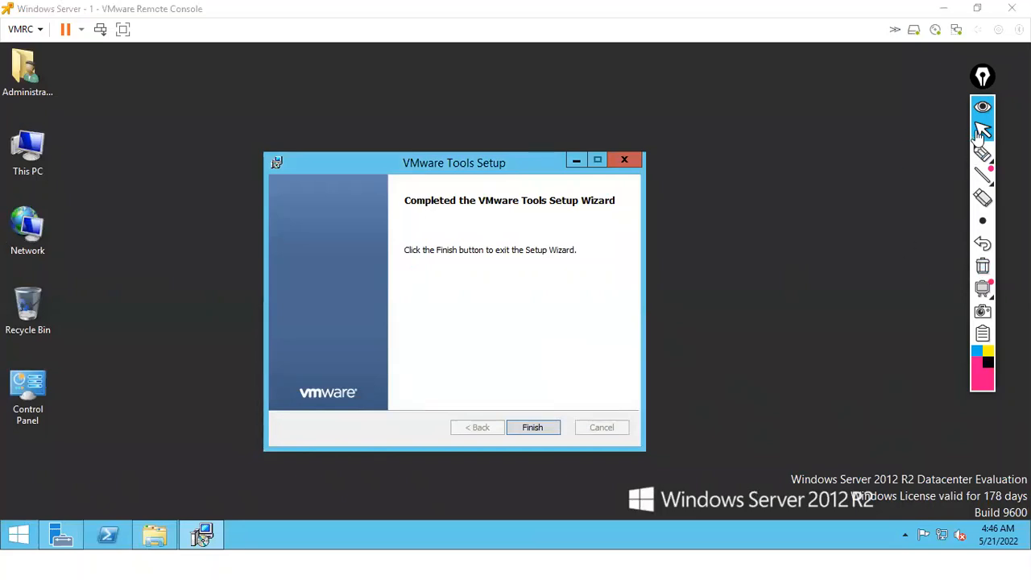
{"action": "left_click", "coordinate": [520, 362]}
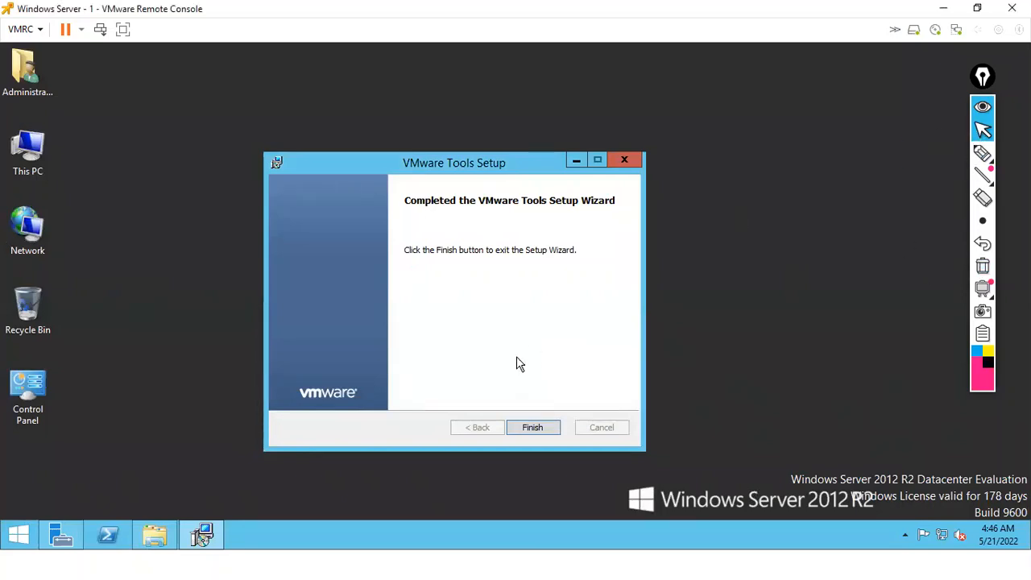
{"action": "left_click", "coordinate": [528, 427]}
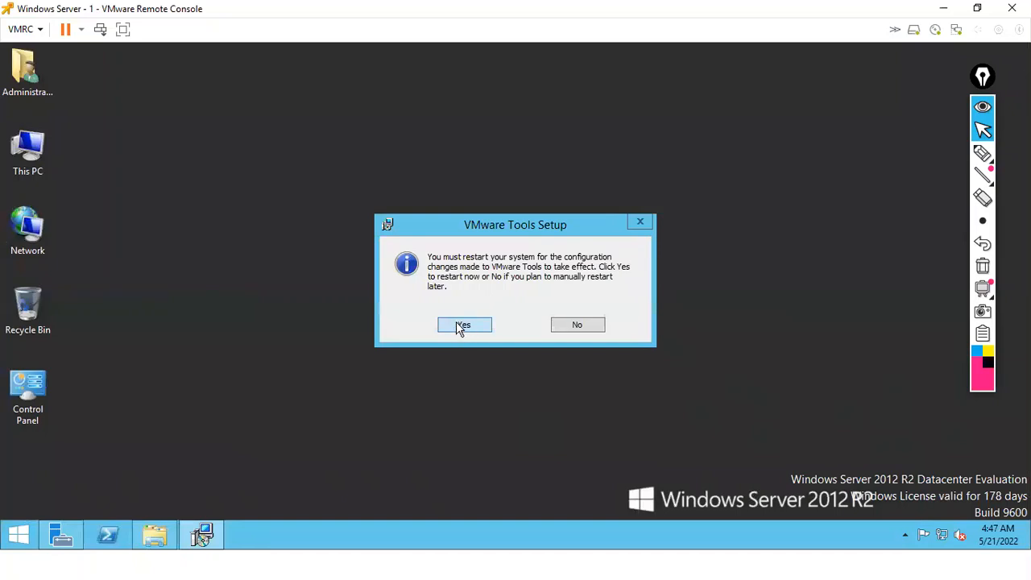
{"action": "left_click", "coordinate": [457, 325]}
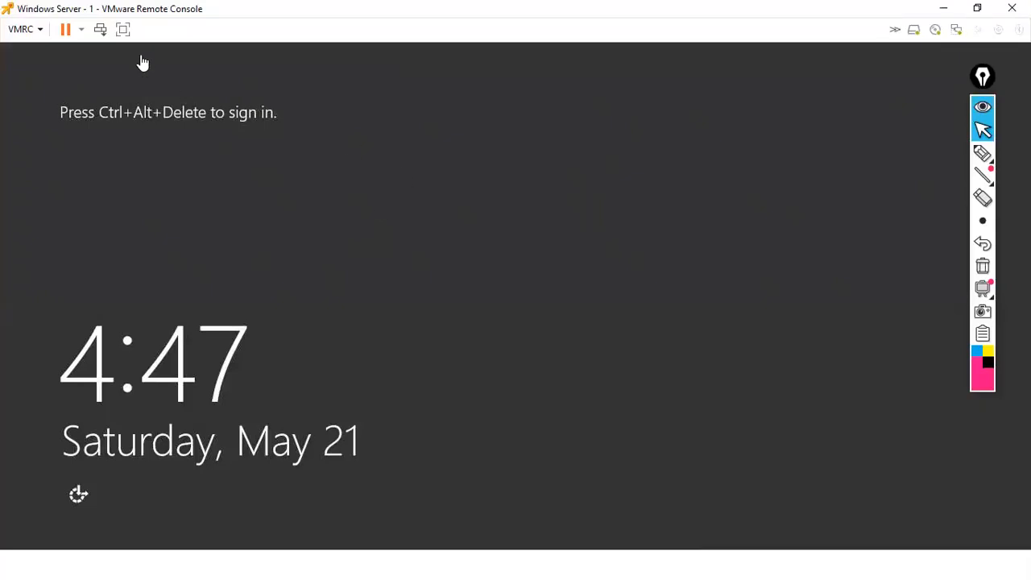
Send Ctrl+Alt+Del, sign in with the administrator password, then minimise the remote console
{"action": "left_click", "coordinate": [100, 29]}
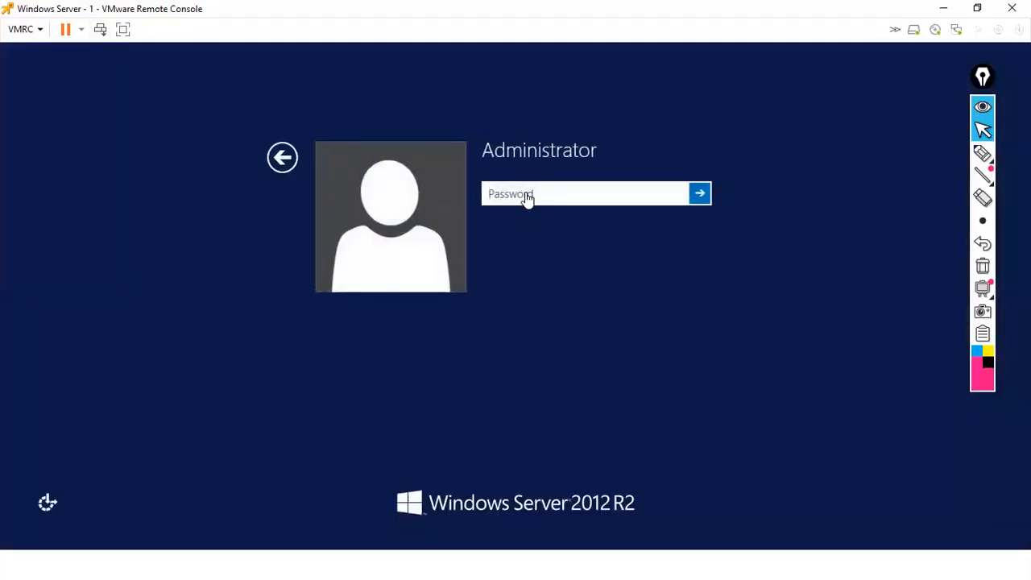
{"action": "type", "text": "P@ssw0rd"}
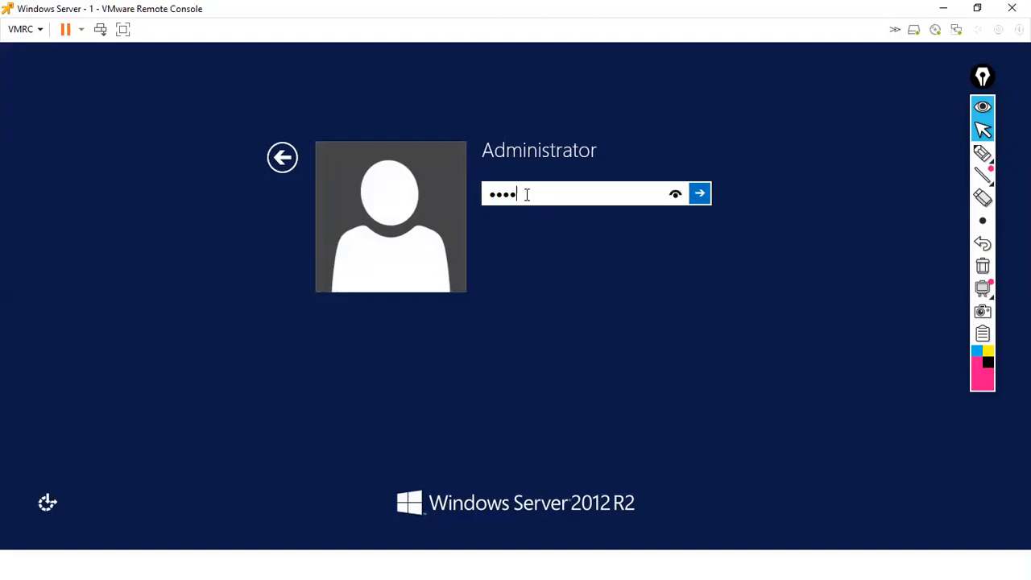
{"action": "key", "text": "Return"}
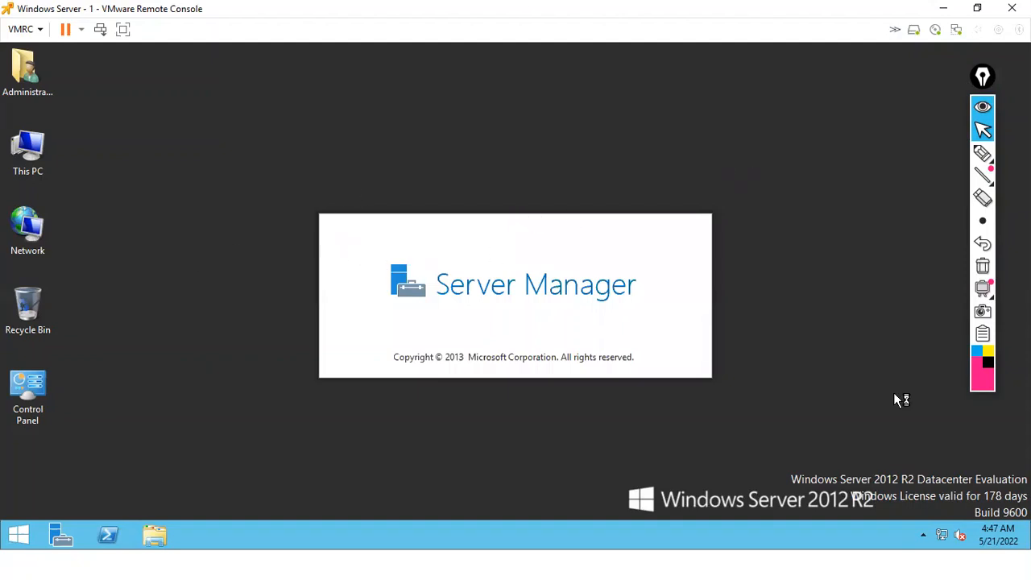
{"action": "left_click", "coordinate": [943, 535]}
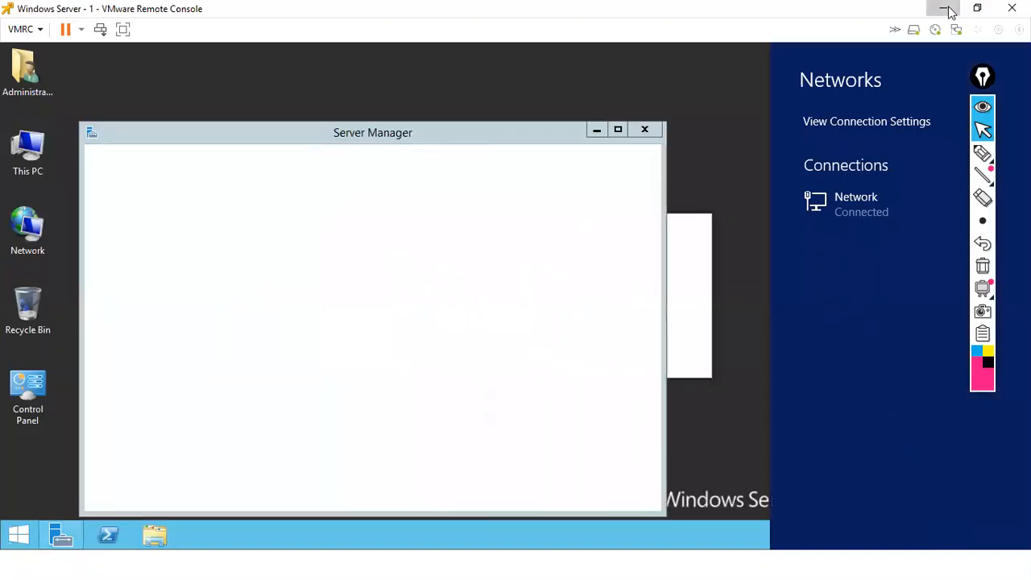
{"action": "left_click", "coordinate": [944, 8]}
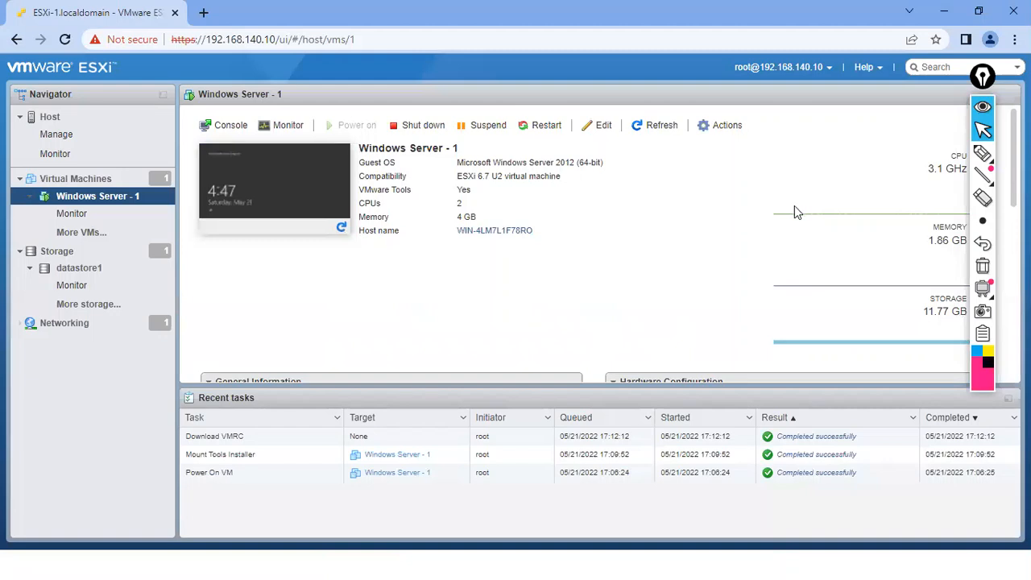